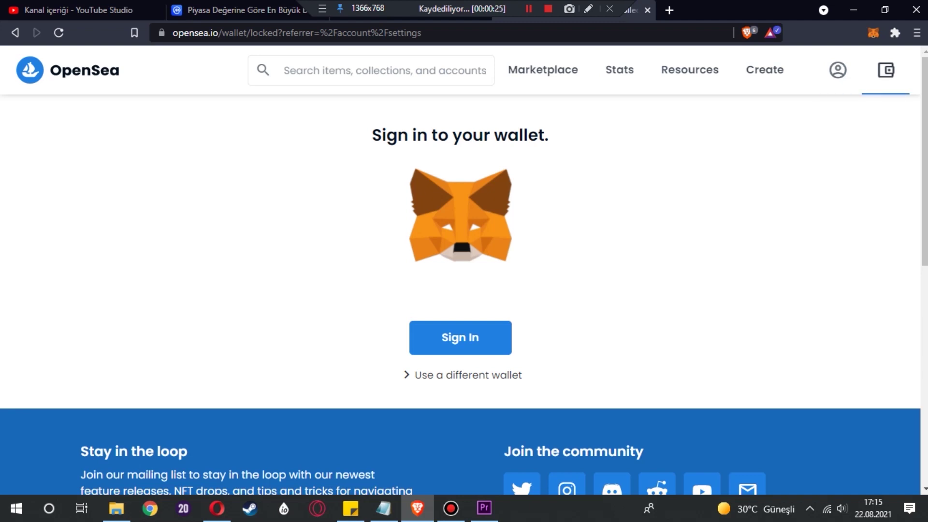
- Sign in to OpenSea with the MetaMask wallet and sign the signature request
{"action": "mouse_move", "coordinate": [838, 70]}
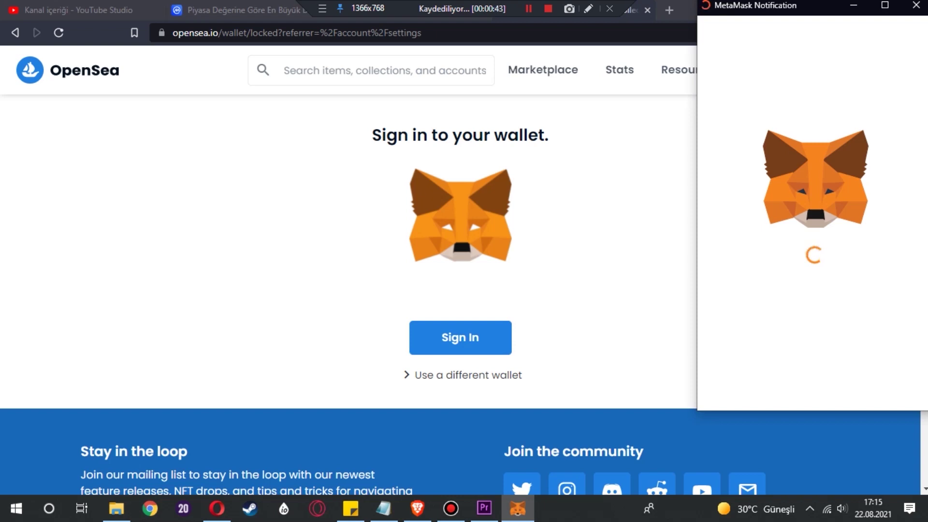
{"action": "scroll", "coordinate": [812, 266], "scroll_direction": "down", "scroll_amount": 1}
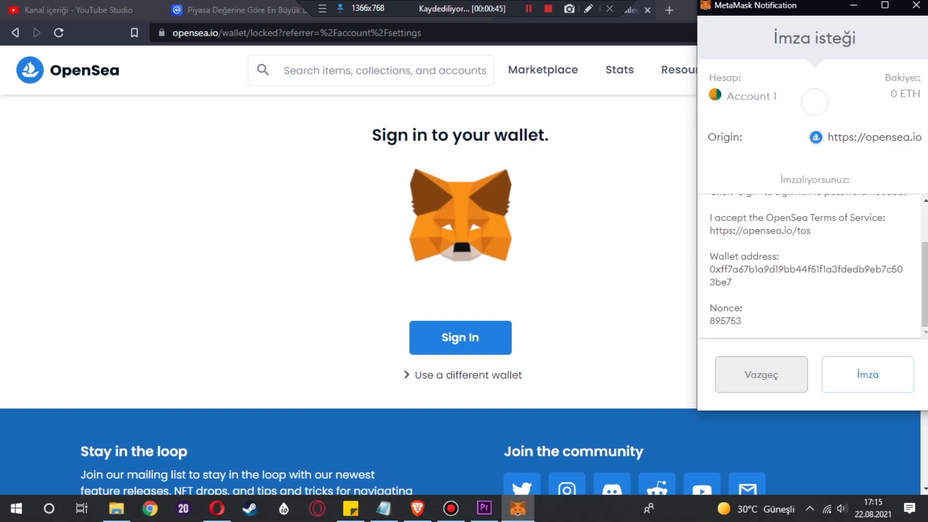
{"action": "left_click", "coordinate": [868, 374]}
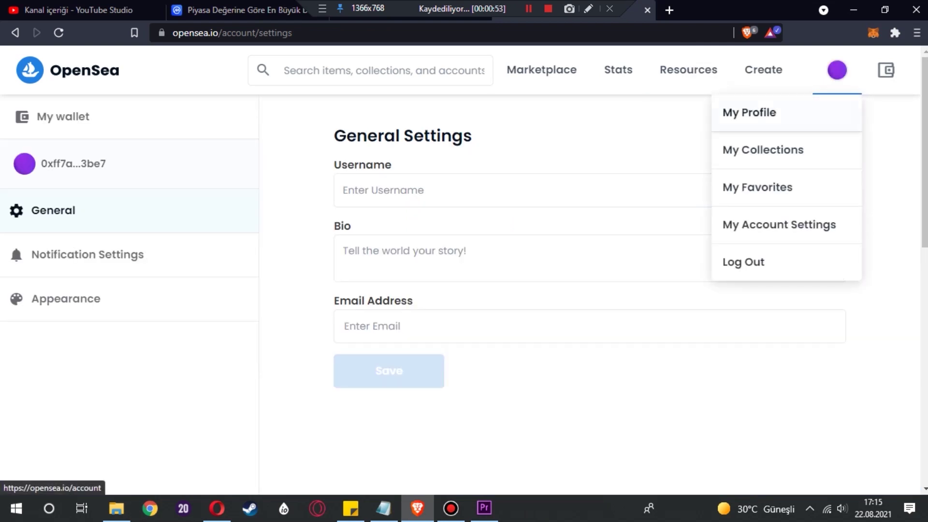
- Open the account settings from the profile page and set the username to KriptoRehber
{"action": "left_click", "coordinate": [837, 70]}
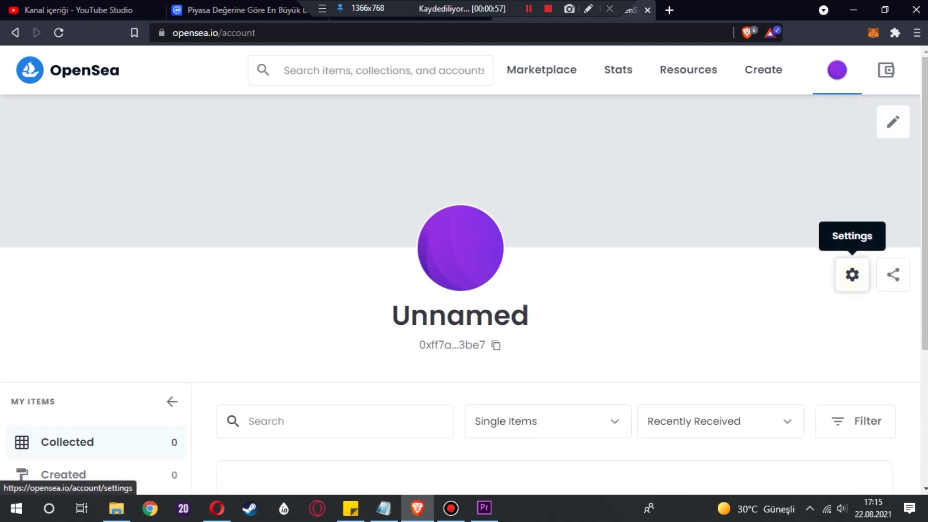
{"action": "left_click", "coordinate": [852, 274]}
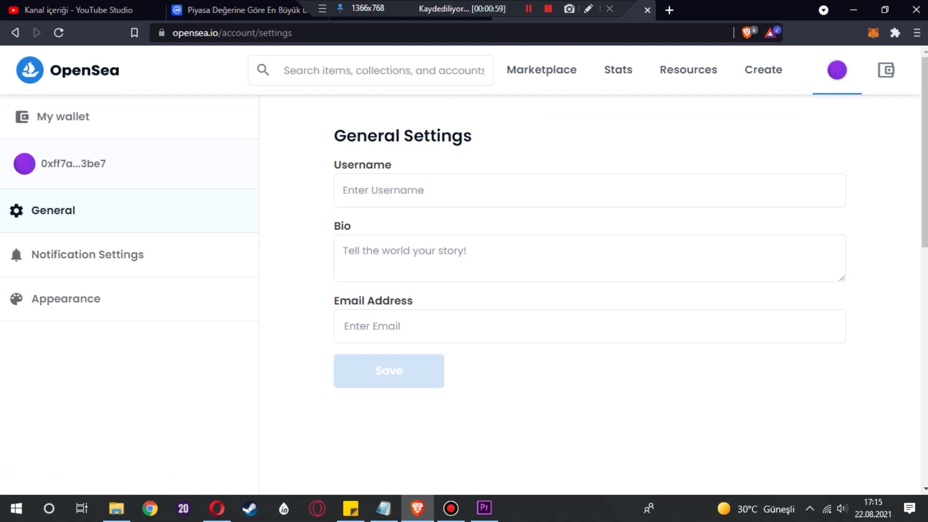
{"action": "left_click", "coordinate": [460, 193]}
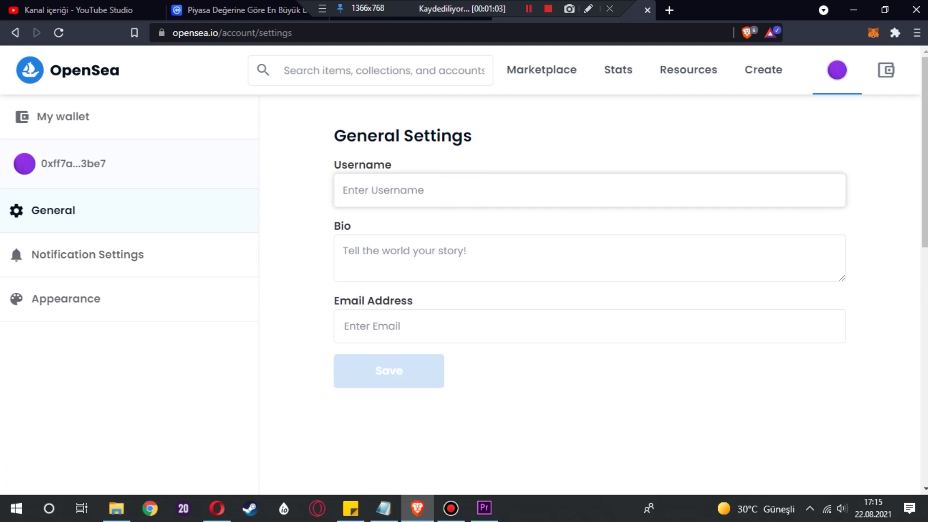
{"action": "type", "text": "Kripto Rehber"}
{"action": "left_click", "coordinate": [344, 251]}
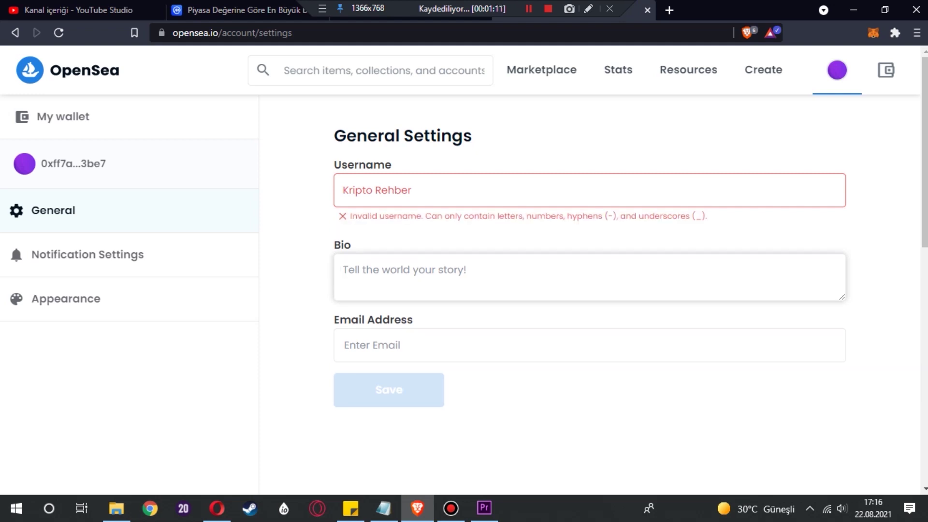
{"action": "left_click", "coordinate": [374, 190]}
{"action": "key", "text": "BackSpace"}
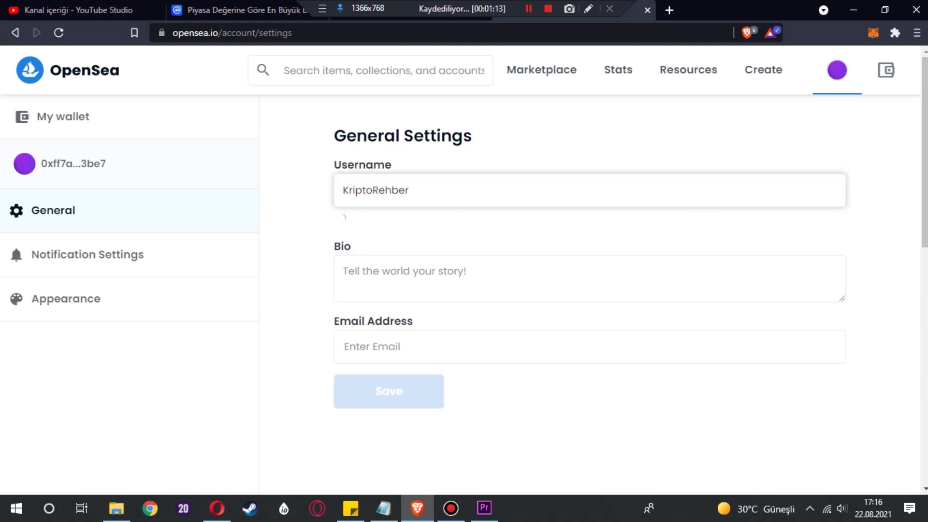
- Fill in the account's email address with the second saved suggestion and save the general settings
{"action": "key", "text": "Tab"}
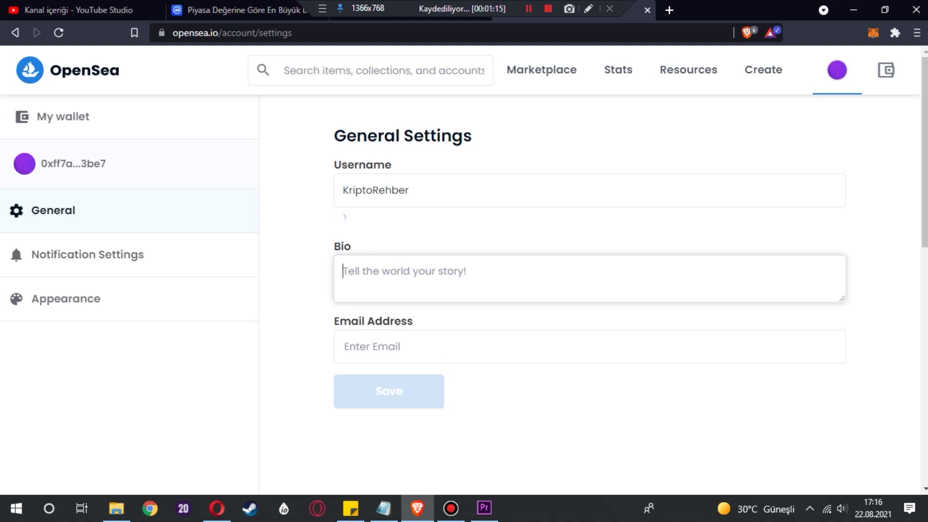
{"action": "key", "text": "Tab"}
{"action": "key", "text": "Down"}
{"action": "key", "text": "Down"}
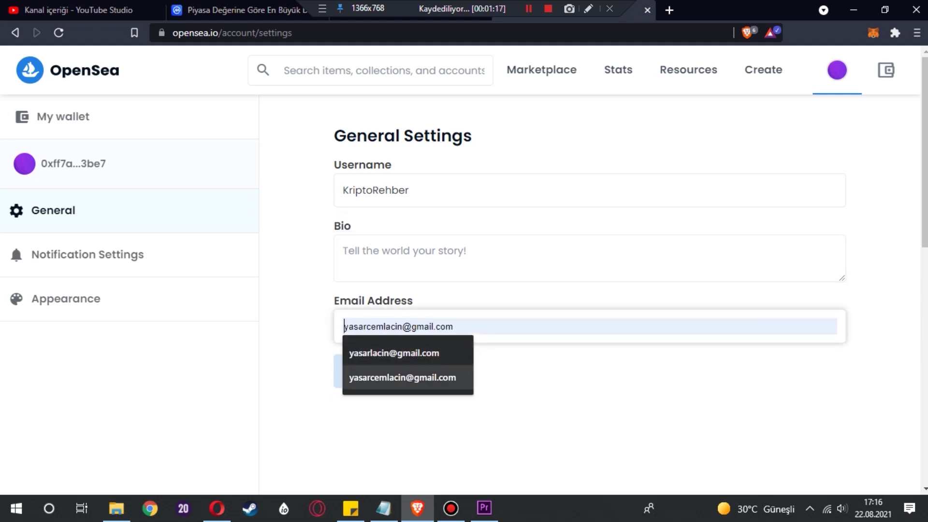
{"action": "key", "text": "Return"}
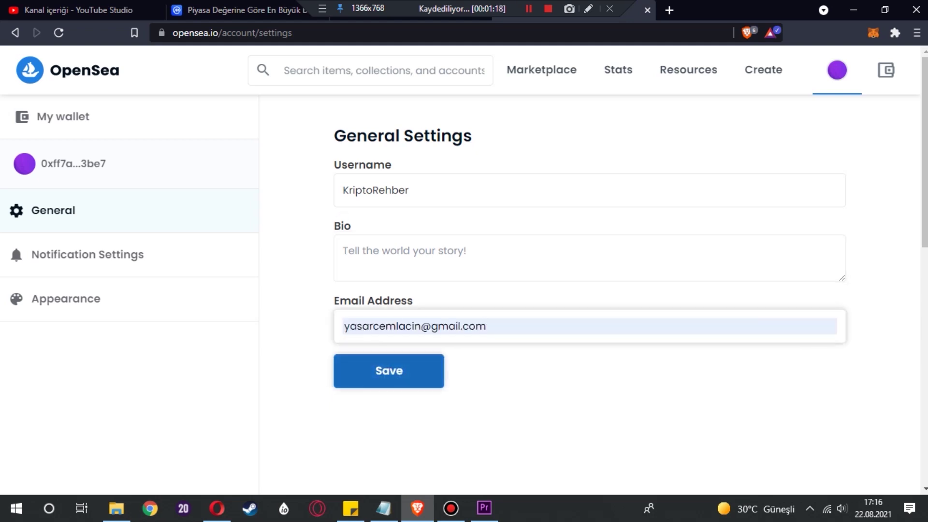
{"action": "key", "text": "Return"}
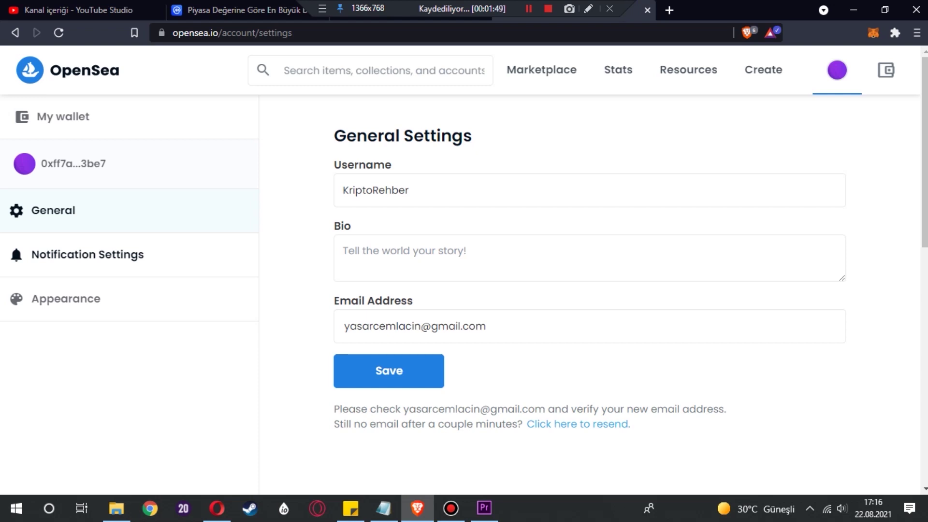
- Switch the site's appearance to the dark theme and view the available display languages
{"action": "left_click", "coordinate": [66, 298]}
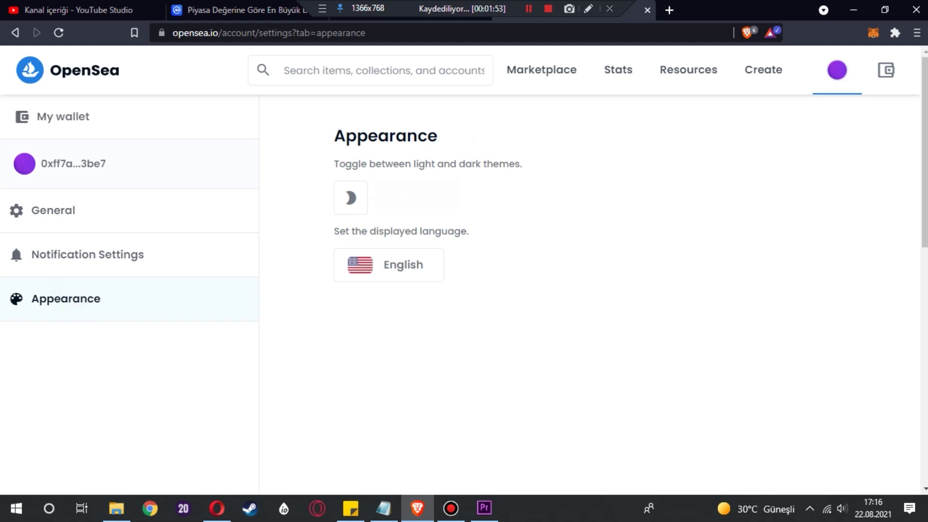
{"action": "left_click", "coordinate": [344, 197]}
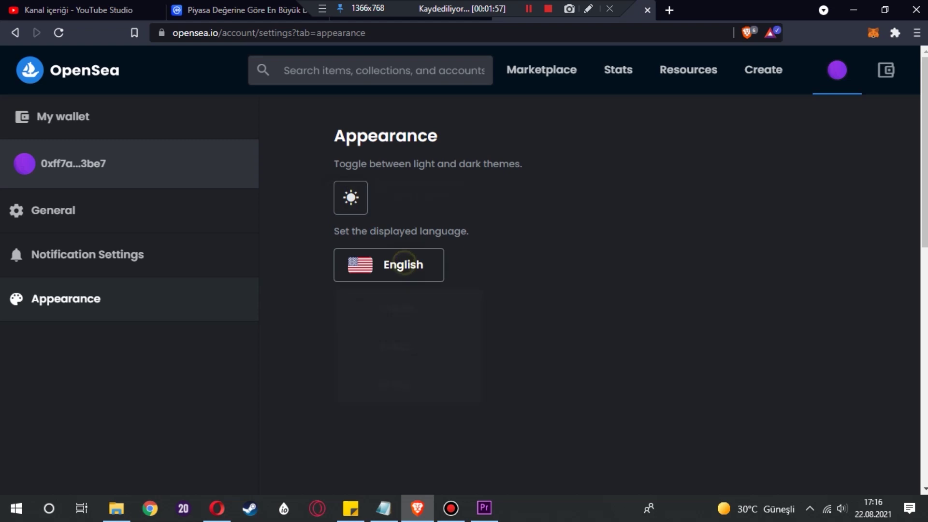
{"action": "left_click", "coordinate": [404, 263]}
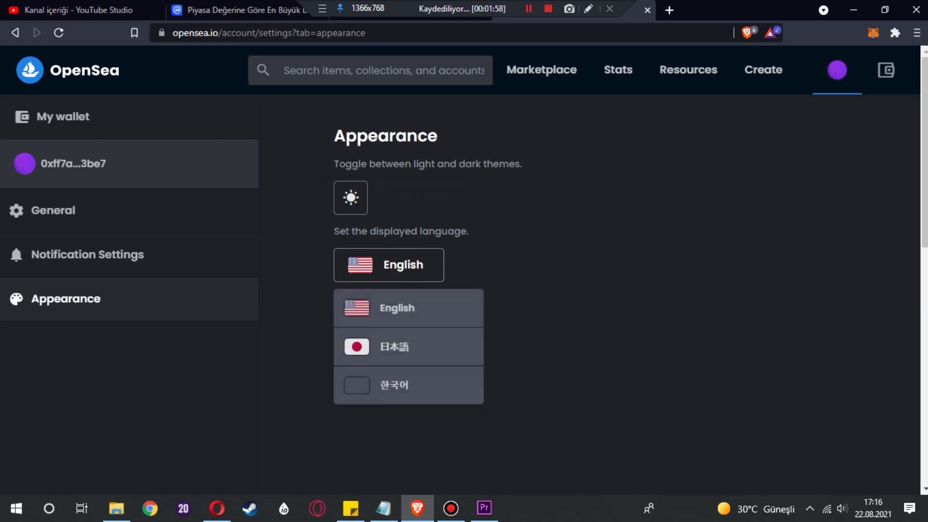
{"action": "left_click", "coordinate": [528, 250]}
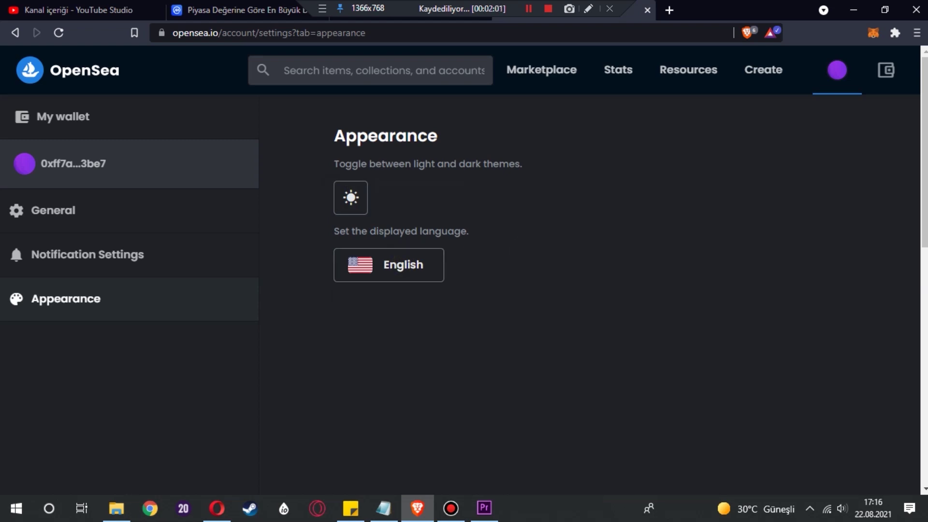
- Open the featured Focus artwork from the home page and examine its price, price history, listings and offers
{"action": "left_click", "coordinate": [65, 70]}
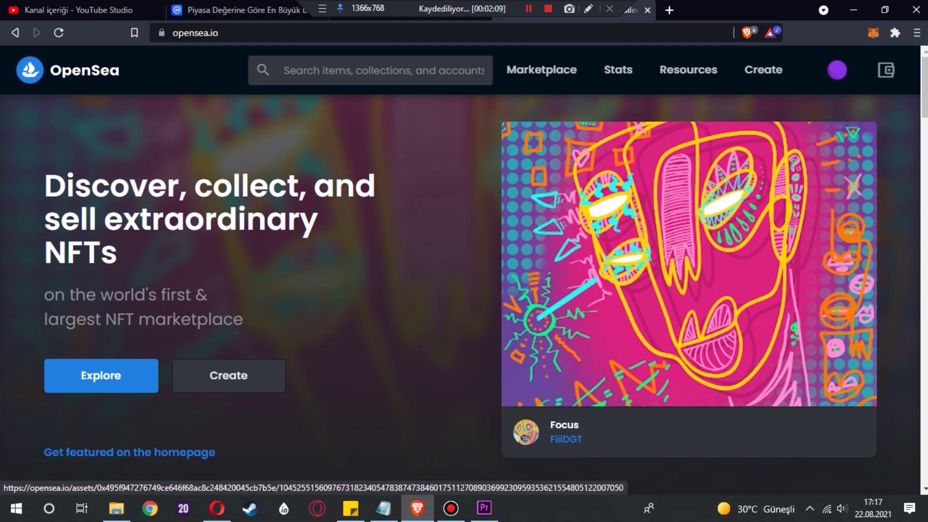
{"action": "left_click", "coordinate": [693, 268]}
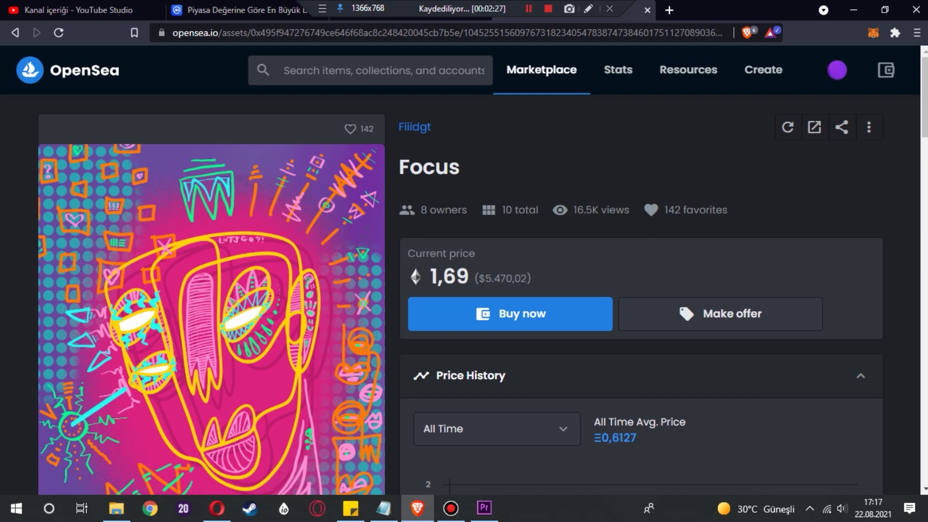
{"action": "scroll", "coordinate": [464, 290], "scroll_direction": "down", "scroll_amount": 1}
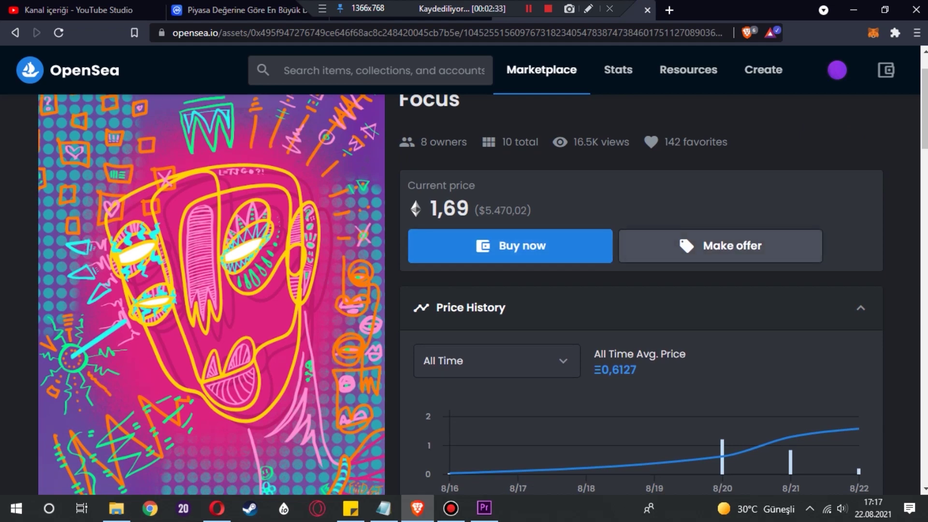
{"action": "scroll", "coordinate": [464, 290], "scroll_direction": "down", "scroll_amount": 3}
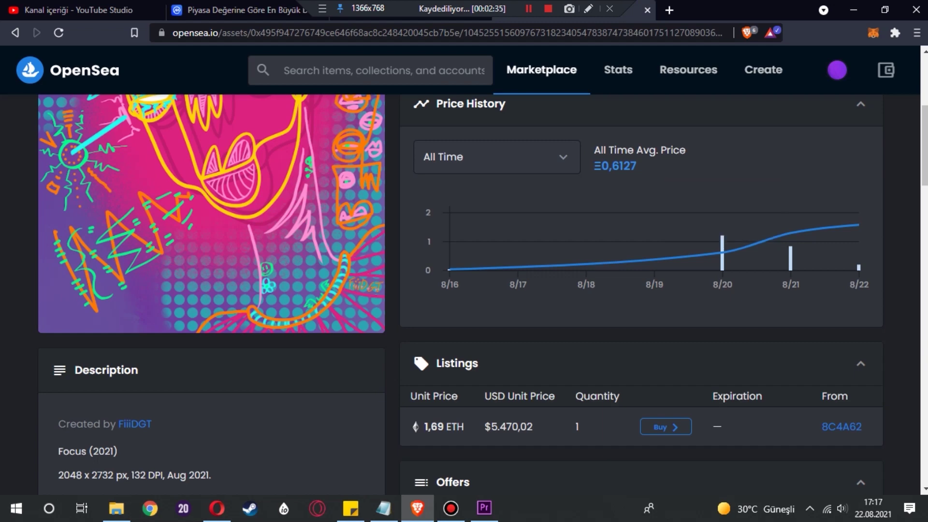
{"action": "scroll", "coordinate": [507, 167], "scroll_direction": "up", "scroll_amount": 2}
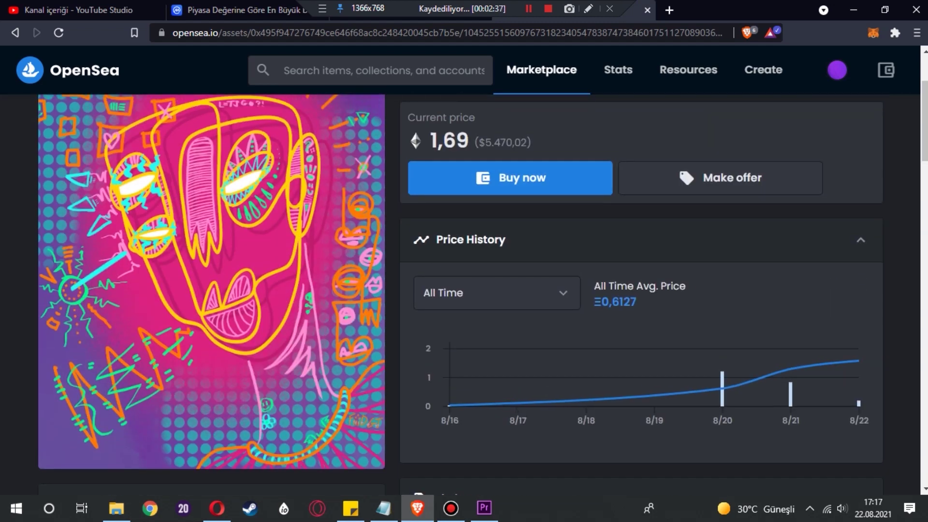
{"action": "scroll", "coordinate": [464, 290], "scroll_direction": "up", "scroll_amount": 2}
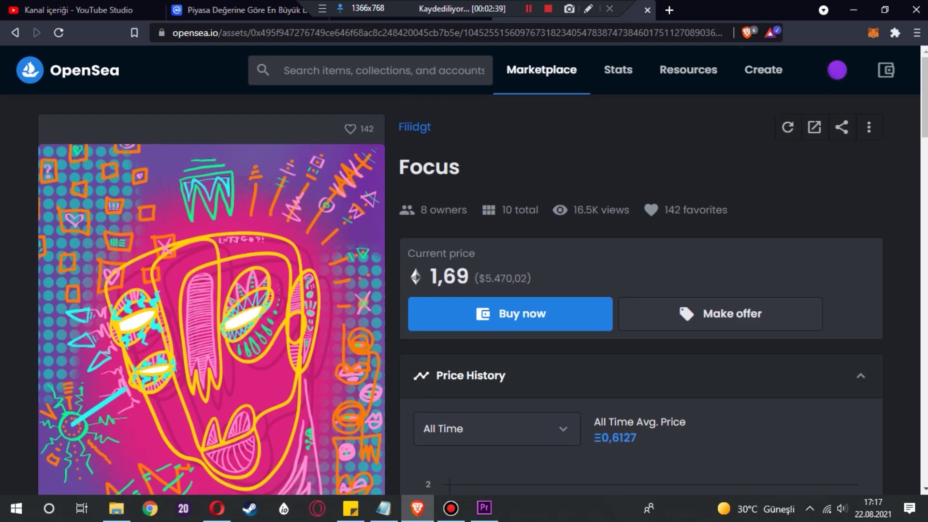
{"action": "scroll", "coordinate": [464, 290], "scroll_direction": "down", "scroll_amount": 4}
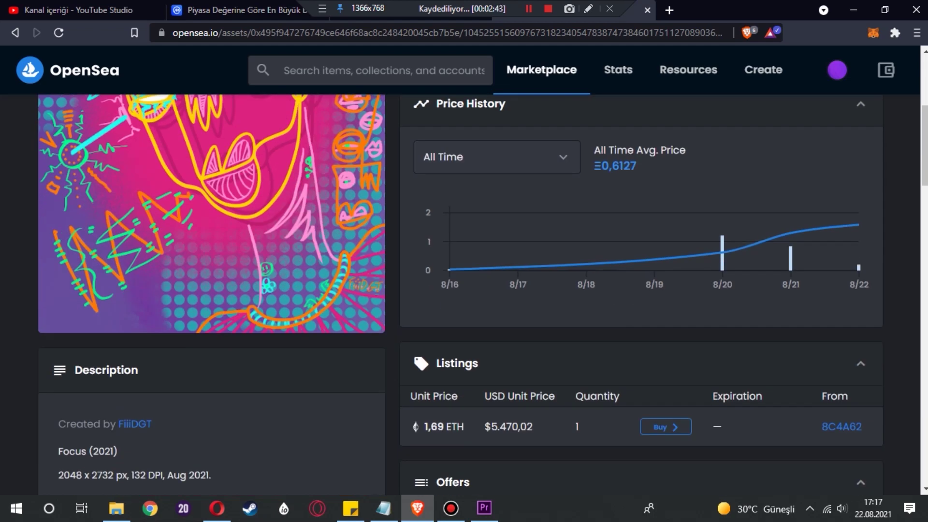
{"action": "scroll", "coordinate": [464, 290], "scroll_direction": "down", "scroll_amount": 4}
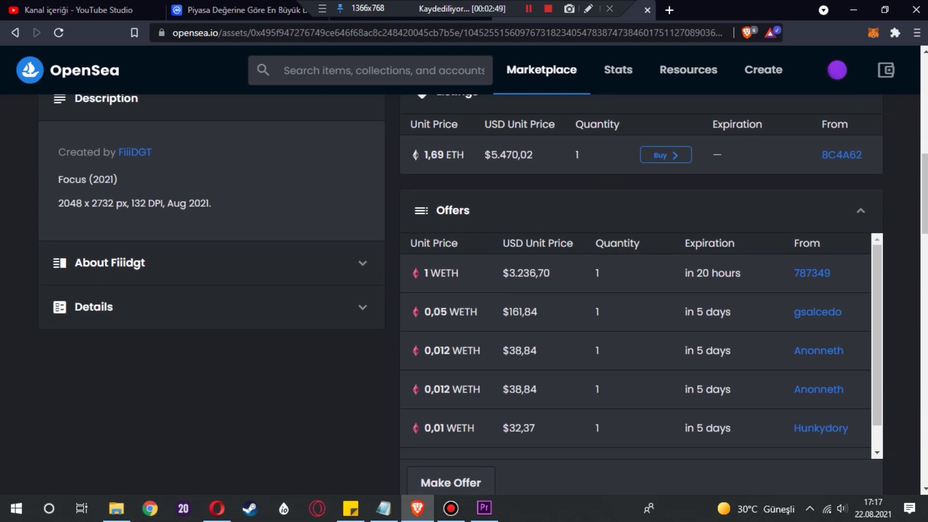
{"action": "scroll", "coordinate": [635, 348], "scroll_direction": "down", "scroll_amount": 1}
{"action": "scroll", "coordinate": [635, 348], "scroll_direction": "up", "scroll_amount": 1}
{"action": "scroll", "coordinate": [483, 294], "scroll_direction": "up", "scroll_amount": 10}
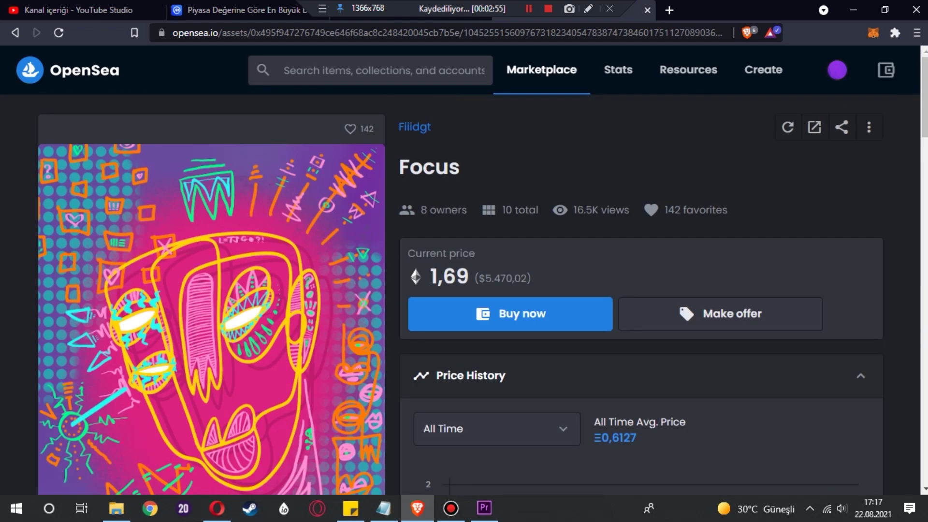
- Open the Mike Tyson X Cory Van Lew collection from the home page and look through its items on auction
{"action": "left_click", "coordinate": [92, 70]}
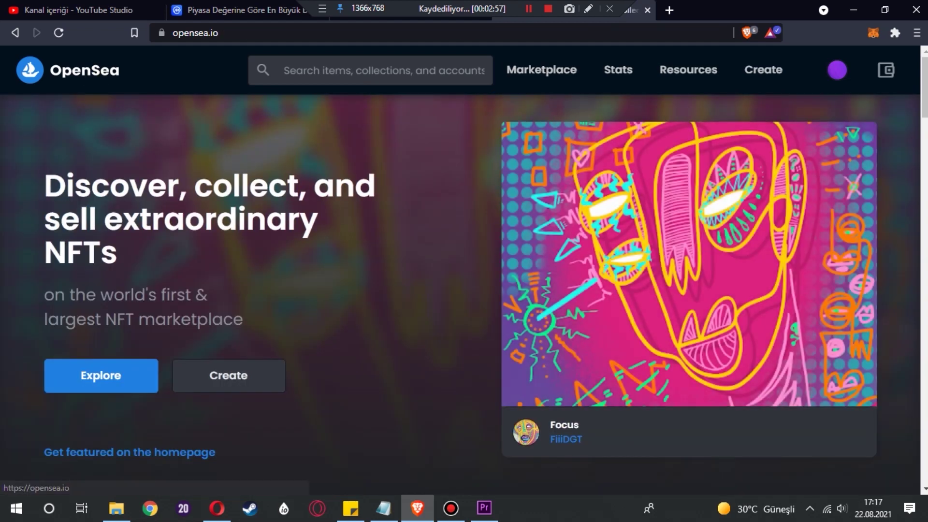
{"action": "scroll", "coordinate": [91, 70], "scroll_direction": "down", "scroll_amount": 5}
{"action": "scroll", "coordinate": [179, 290], "scroll_direction": "down", "scroll_amount": 5}
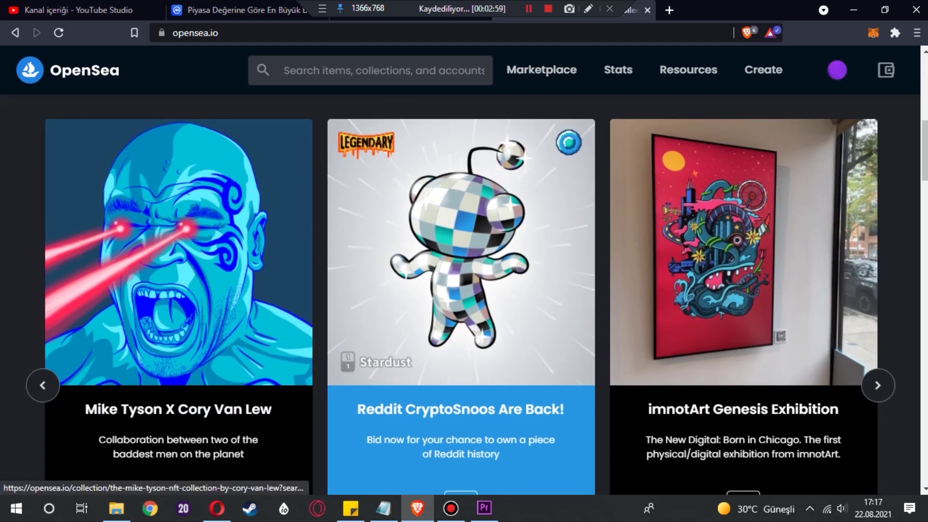
{"action": "scroll", "coordinate": [179, 290], "scroll_direction": "down", "scroll_amount": 4}
{"action": "scroll", "coordinate": [179, 290], "scroll_direction": "up", "scroll_amount": 4}
{"action": "scroll", "coordinate": [179, 290], "scroll_direction": "down", "scroll_amount": 3}
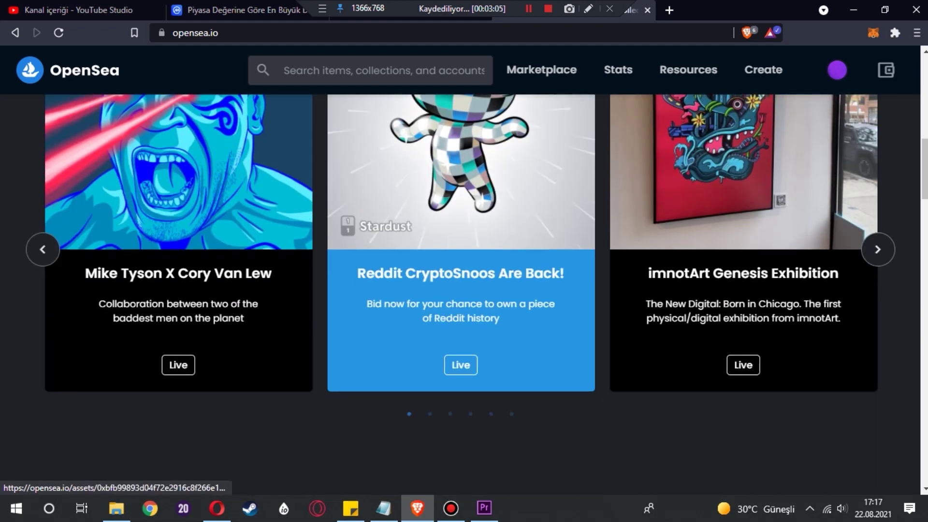
{"action": "left_click", "coordinate": [152, 208]}
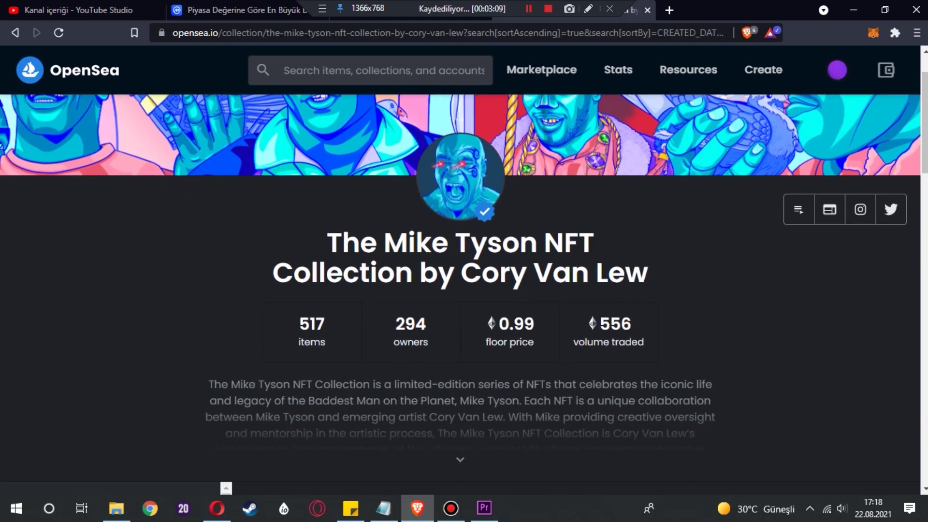
{"action": "scroll", "coordinate": [575, 295], "scroll_direction": "down", "scroll_amount": 8}
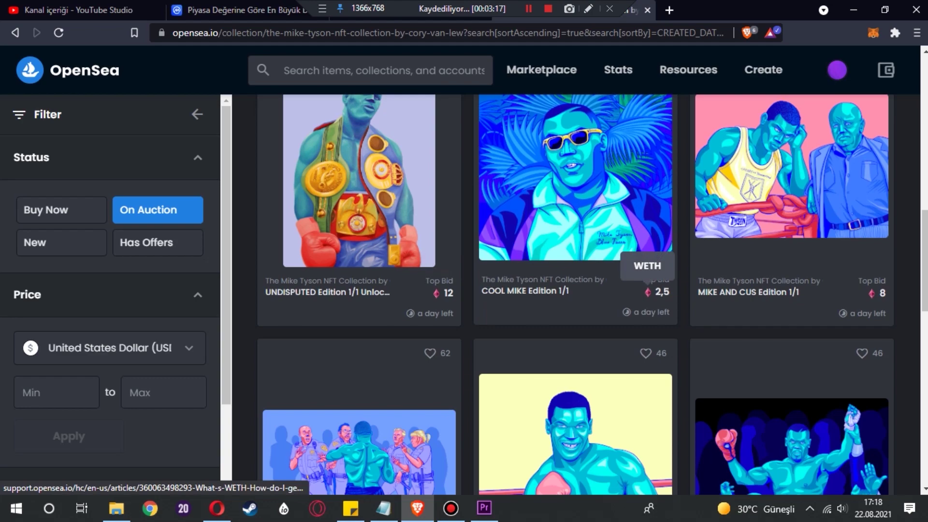
{"action": "scroll", "coordinate": [575, 218], "scroll_direction": "down", "scroll_amount": 10}
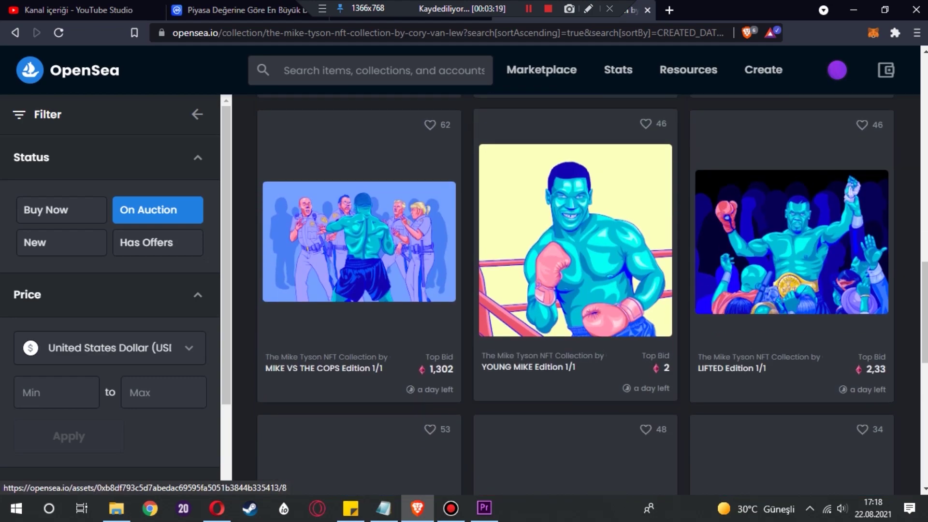
- Examine the KING MIKE Edition 1/1 item's offers, description and price history, and return to the home page
{"action": "scroll", "coordinate": [575, 218], "scroll_direction": "down", "scroll_amount": 3}
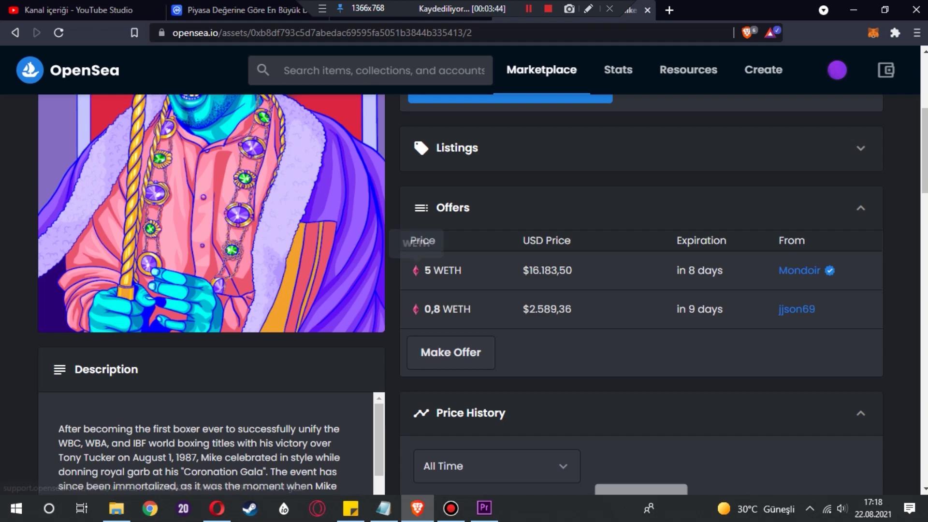
{"action": "scroll", "coordinate": [415, 270], "scroll_direction": "down", "scroll_amount": 5}
{"action": "scroll", "coordinate": [415, 270], "scroll_direction": "up", "scroll_amount": 2}
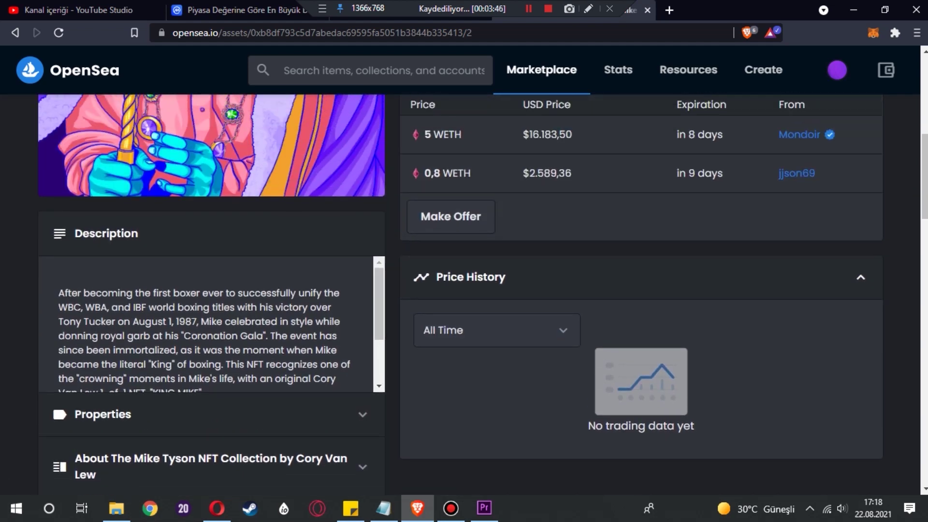
{"action": "scroll", "coordinate": [415, 270], "scroll_direction": "down", "scroll_amount": 8}
{"action": "scroll", "coordinate": [458, 292], "scroll_direction": "down", "scroll_amount": 3}
{"action": "scroll", "coordinate": [458, 292], "scroll_direction": "up", "scroll_amount": 3}
{"action": "scroll", "coordinate": [458, 292], "scroll_direction": "up", "scroll_amount": 10}
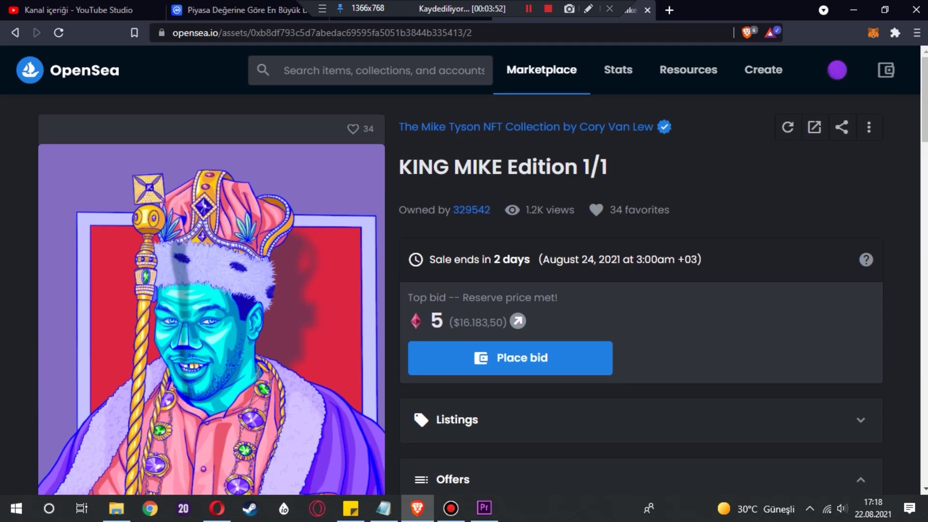
{"action": "left_click", "coordinate": [99, 77]}
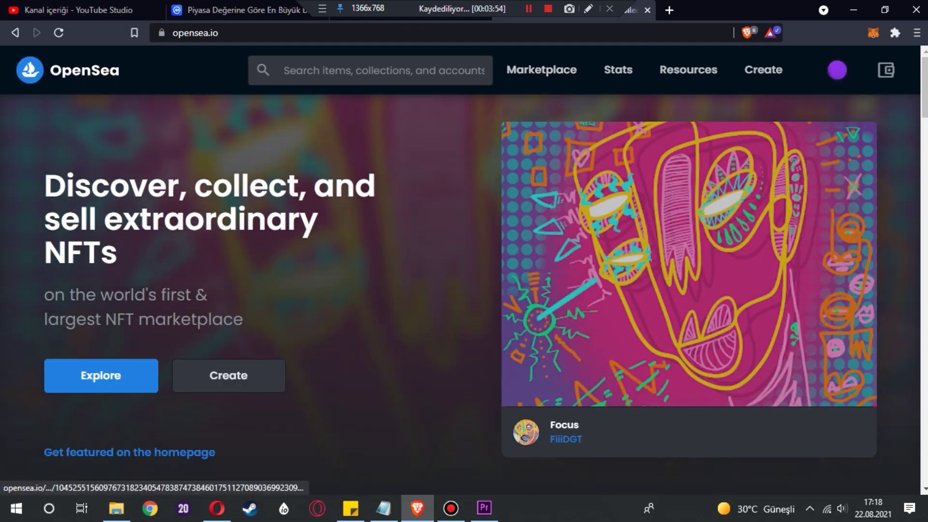
- Look through the home page's trending collections, the steps for creating and selling NFTs, and the getting-started resources
{"action": "scroll", "coordinate": [464, 295], "scroll_direction": "down", "scroll_amount": 10}
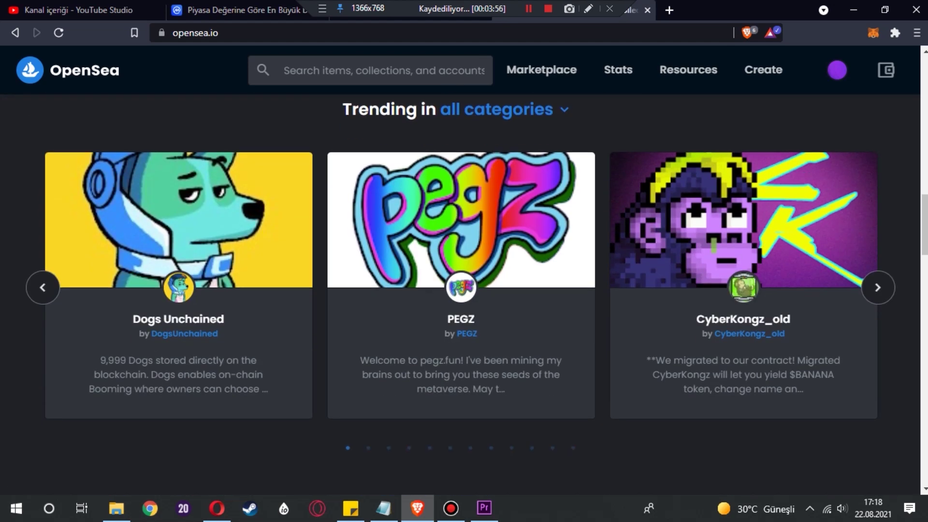
{"action": "scroll", "coordinate": [464, 295], "scroll_direction": "down", "scroll_amount": 7}
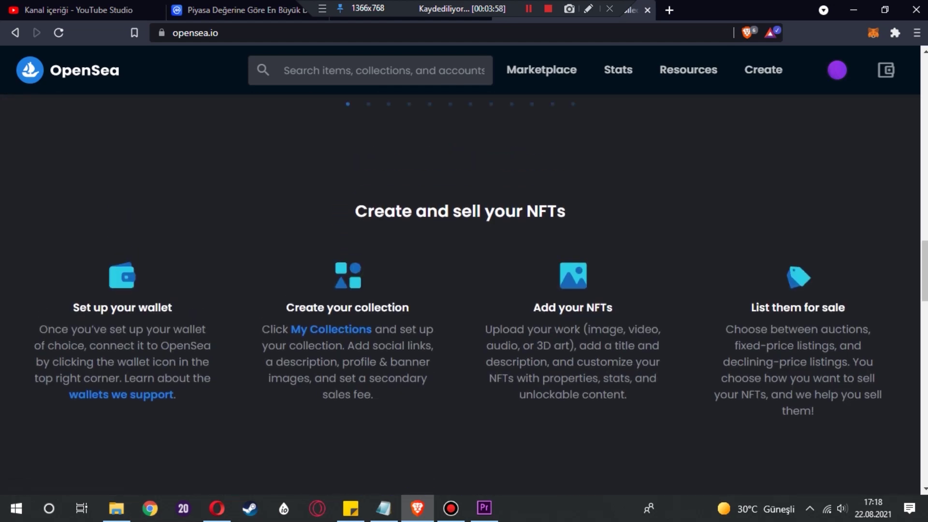
{"action": "scroll", "coordinate": [464, 294], "scroll_direction": "down", "scroll_amount": 4}
{"action": "scroll", "coordinate": [464, 295], "scroll_direction": "up", "scroll_amount": 1}
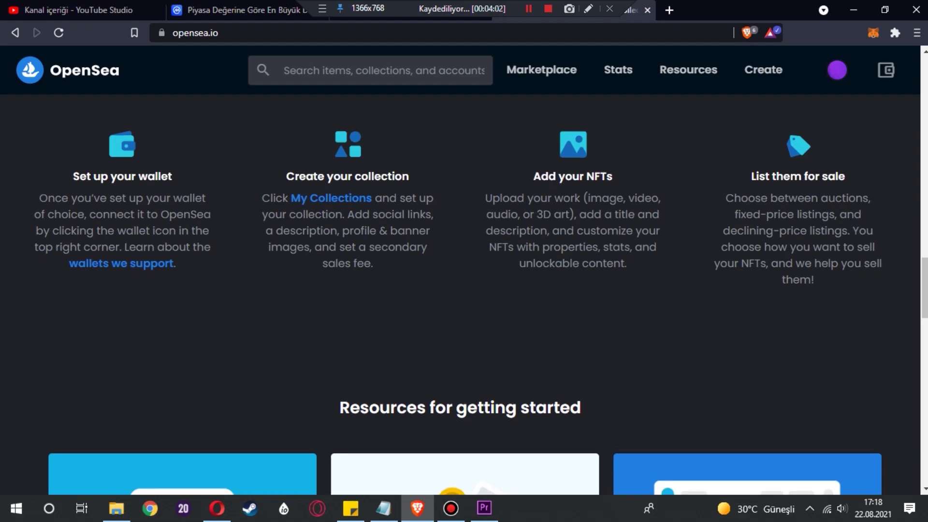
{"action": "scroll", "coordinate": [464, 193], "scroll_direction": "down", "scroll_amount": 8}
{"action": "scroll", "coordinate": [463, 290], "scroll_direction": "up", "scroll_amount": 15}
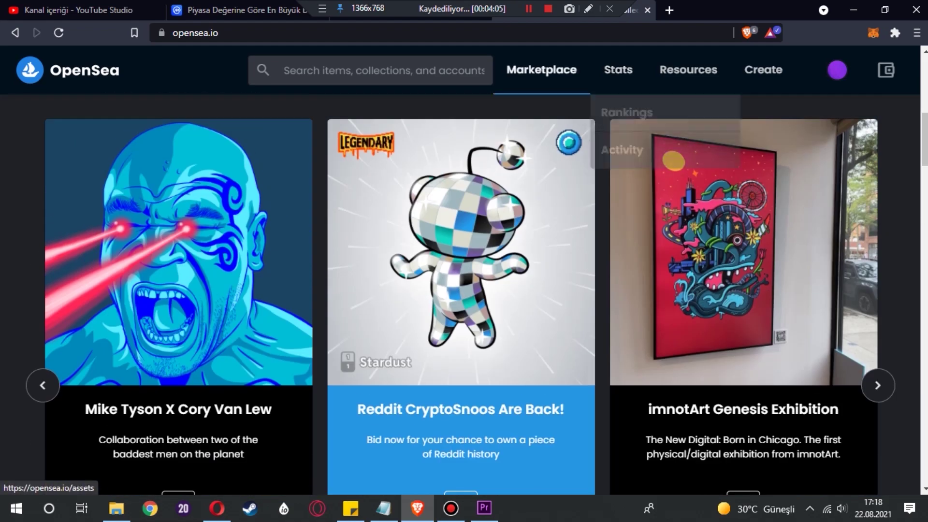
- Open the marketplace's listing of all items and view the currency choices in the price filter
{"action": "mouse_move", "coordinate": [541, 70]}
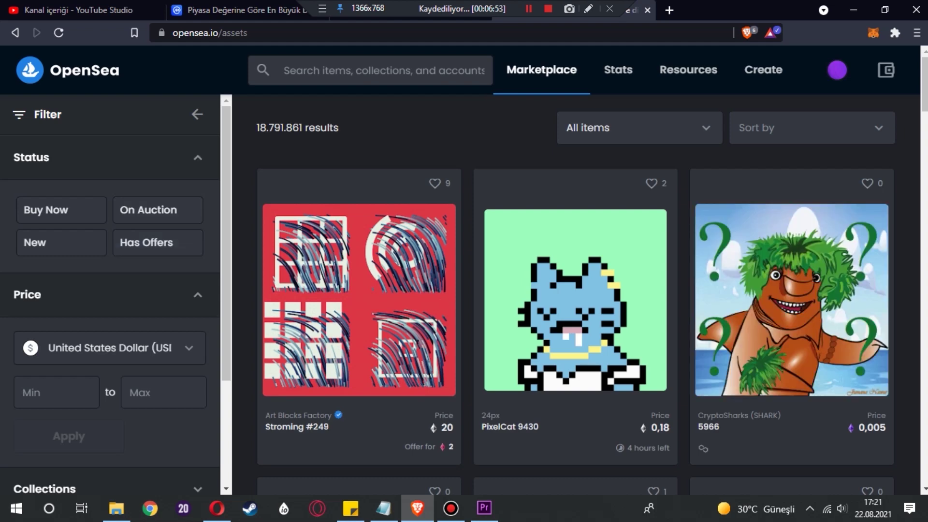
{"action": "scroll", "coordinate": [62, 242], "scroll_direction": "down", "scroll_amount": 3}
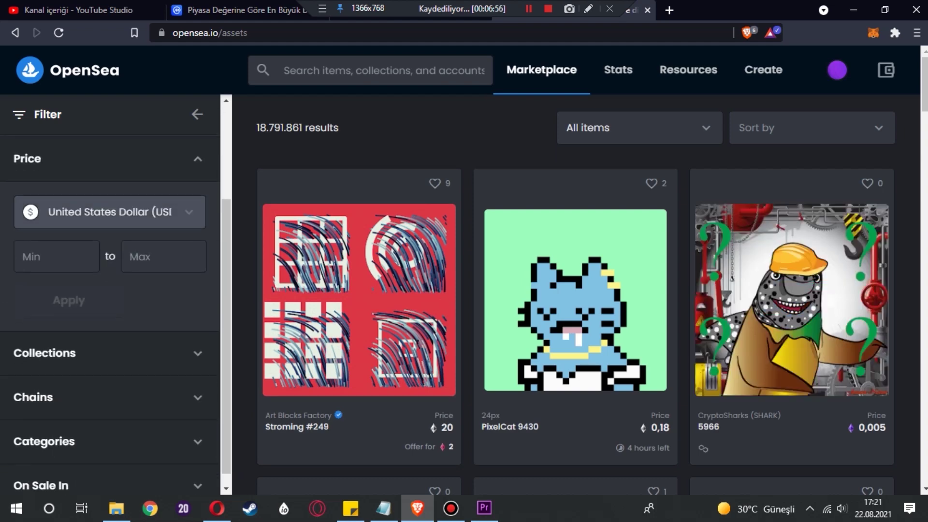
{"action": "left_click", "coordinate": [100, 205]}
{"action": "left_click", "coordinate": [101, 206]}
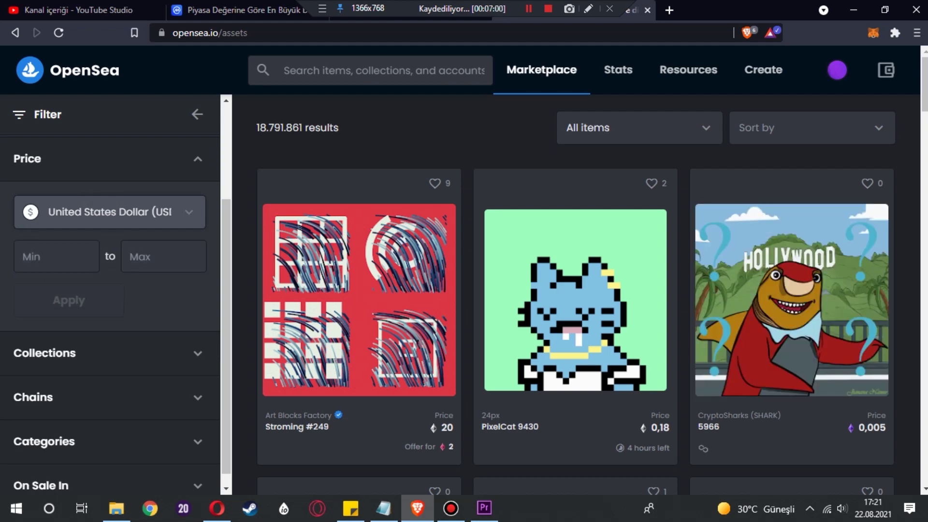
- Expand the Collections filter and look through the list of available collections
{"action": "scroll", "coordinate": [96, 353], "scroll_direction": "down", "scroll_amount": 1}
{"action": "left_click", "coordinate": [96, 353]}
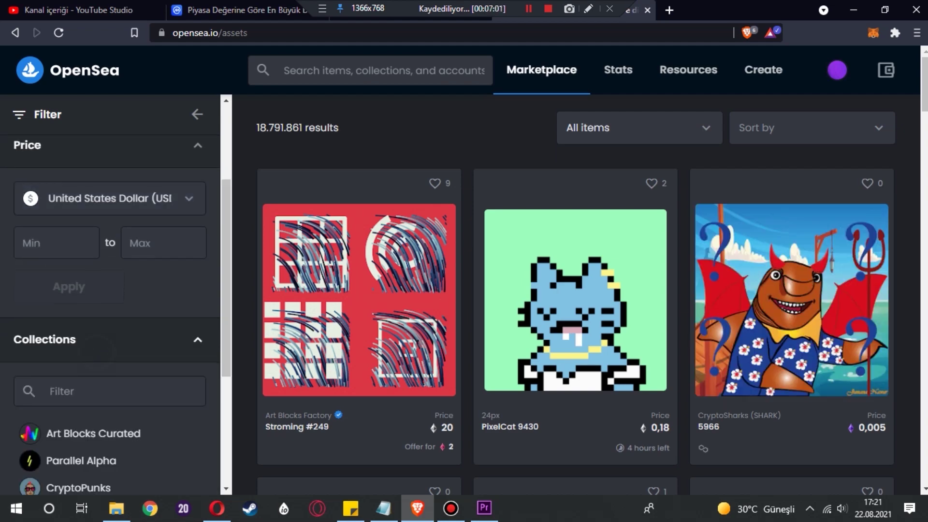
{"action": "scroll", "coordinate": [96, 352], "scroll_direction": "down", "scroll_amount": 5}
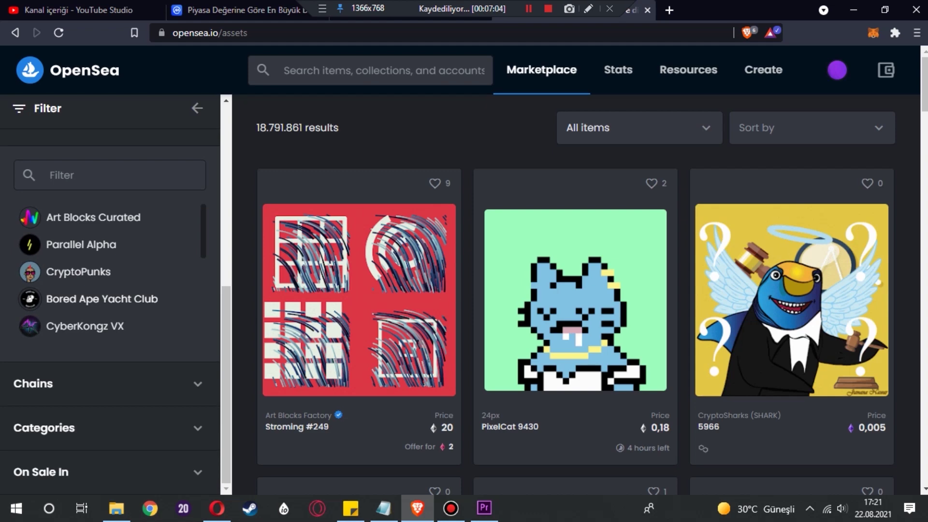
{"action": "scroll", "coordinate": [112, 270], "scroll_direction": "down", "scroll_amount": 3}
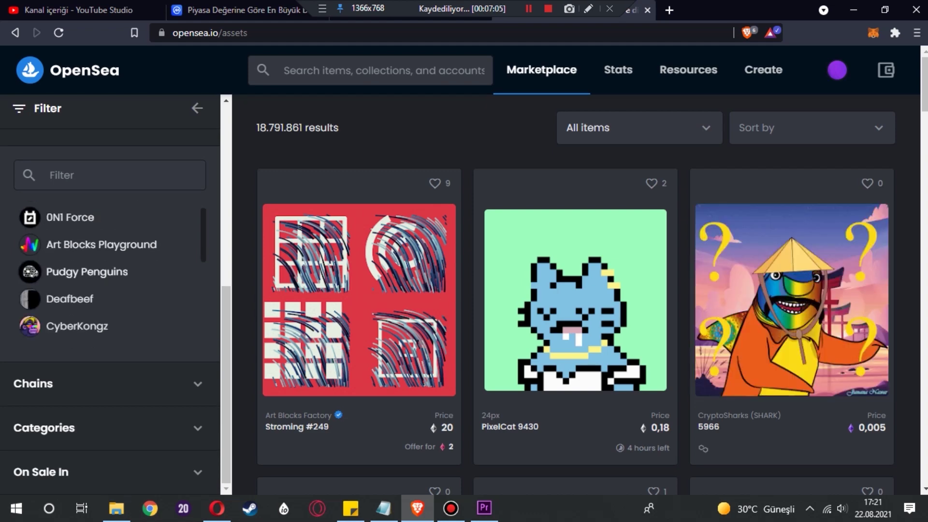
{"action": "scroll", "coordinate": [111, 271], "scroll_direction": "up", "scroll_amount": 3}
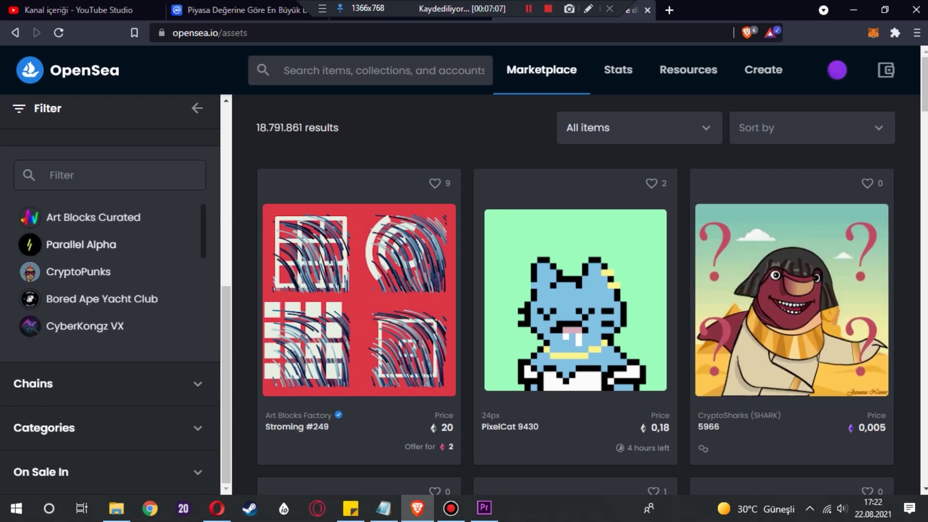
{"action": "scroll", "coordinate": [111, 270], "scroll_direction": "down", "scroll_amount": 10}
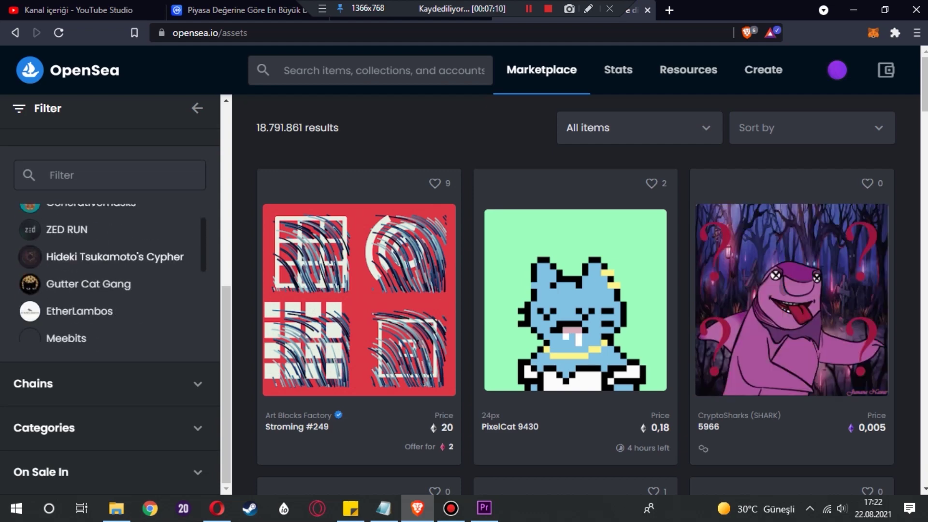
{"action": "scroll", "coordinate": [112, 271], "scroll_direction": "down", "scroll_amount": 5}
{"action": "scroll", "coordinate": [111, 271], "scroll_direction": "up", "scroll_amount": 1}
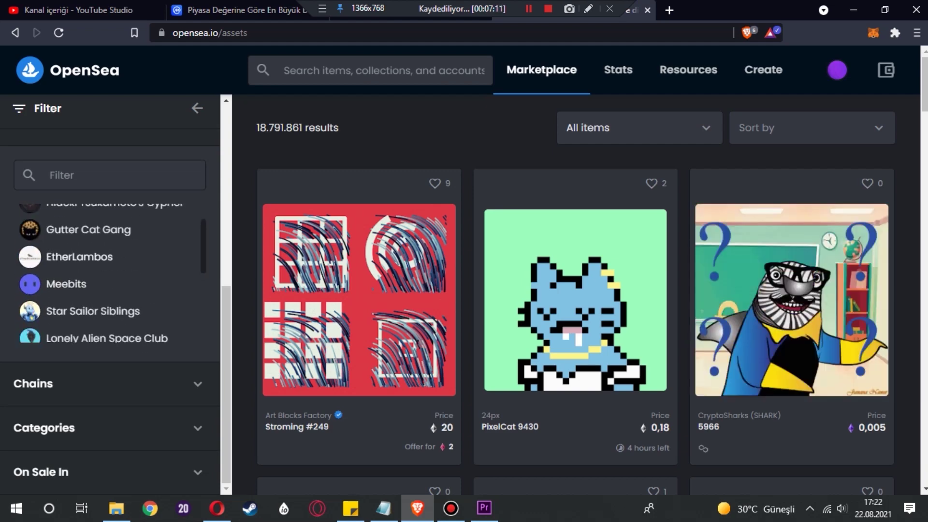
{"action": "scroll", "coordinate": [111, 270], "scroll_direction": "up", "scroll_amount": 1}
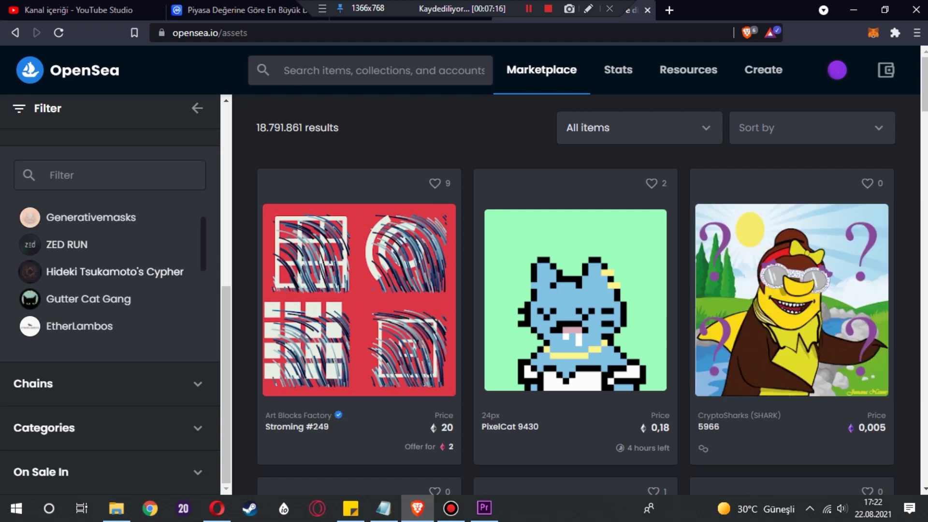
{"action": "scroll", "coordinate": [111, 270], "scroll_direction": "down", "scroll_amount": 3}
{"action": "scroll", "coordinate": [111, 270], "scroll_direction": "down", "scroll_amount": 6}
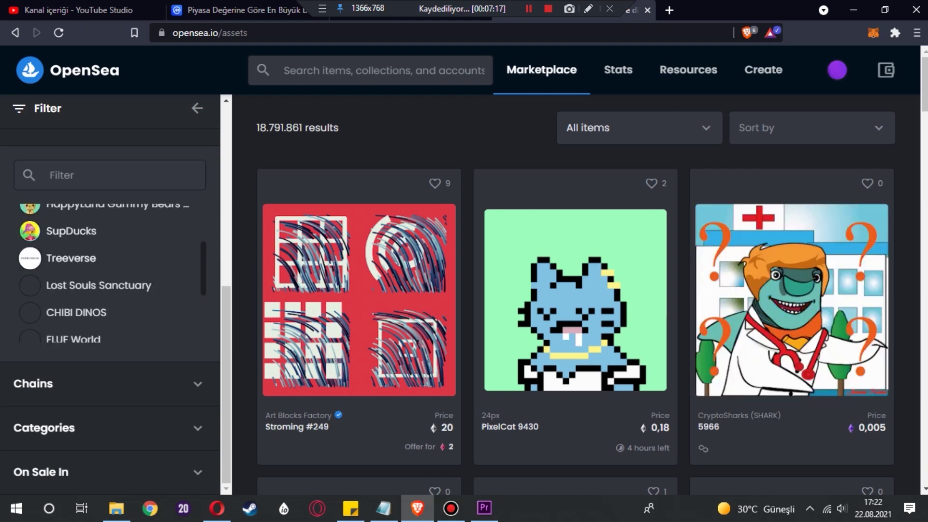
{"action": "scroll", "coordinate": [111, 270], "scroll_direction": "down", "scroll_amount": 10}
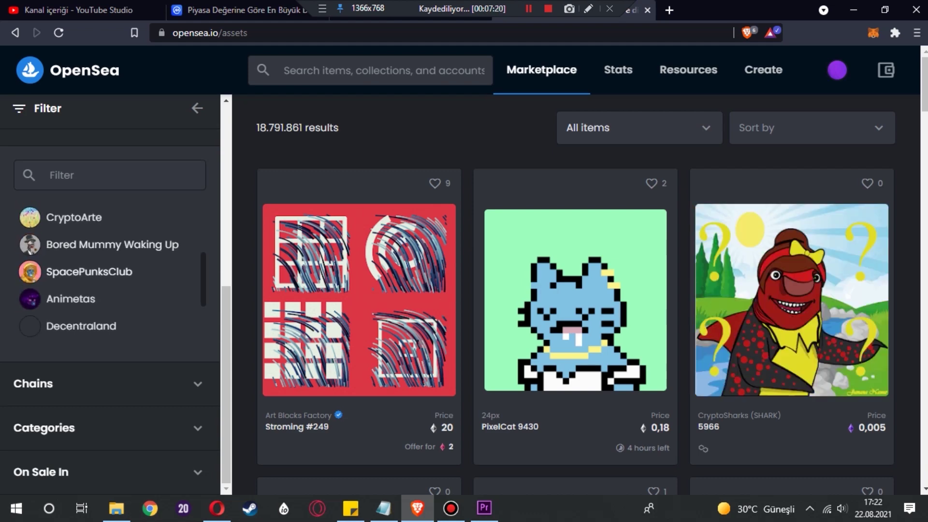
{"action": "scroll", "coordinate": [112, 271], "scroll_direction": "up", "scroll_amount": 5}
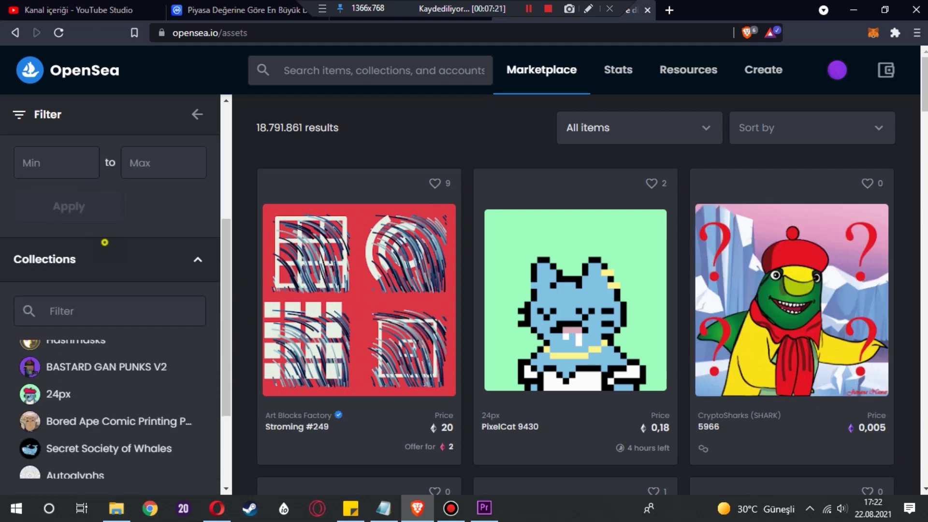
- Collapse the Collections filter and examine the options offered under Chains and Categories
{"action": "left_click", "coordinate": [197, 256]}
{"action": "left_click", "coordinate": [198, 383]}
{"action": "scroll", "coordinate": [111, 270], "scroll_direction": "down", "scroll_amount": 2}
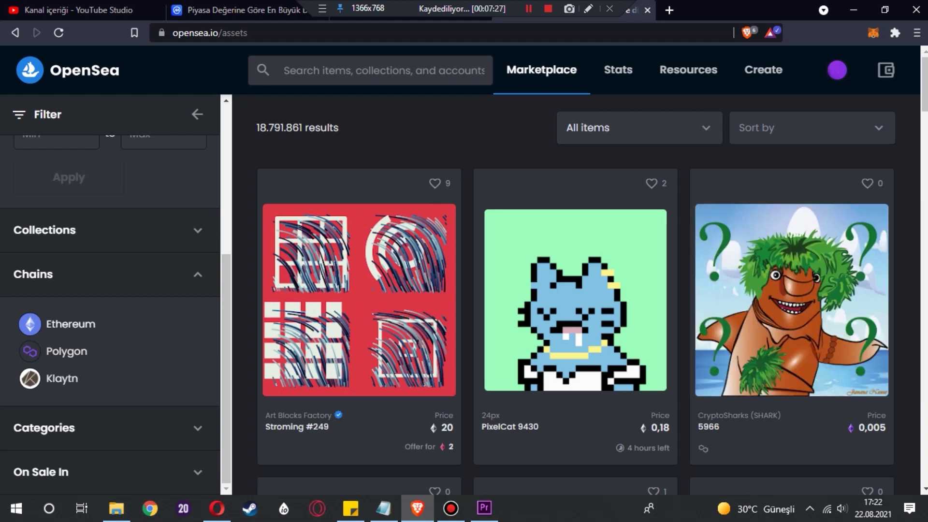
{"action": "scroll", "coordinate": [652, 480], "scroll_direction": "down", "scroll_amount": 3}
{"action": "left_click", "coordinate": [92, 431]}
{"action": "scroll", "coordinate": [91, 431], "scroll_direction": "down", "scroll_amount": 3}
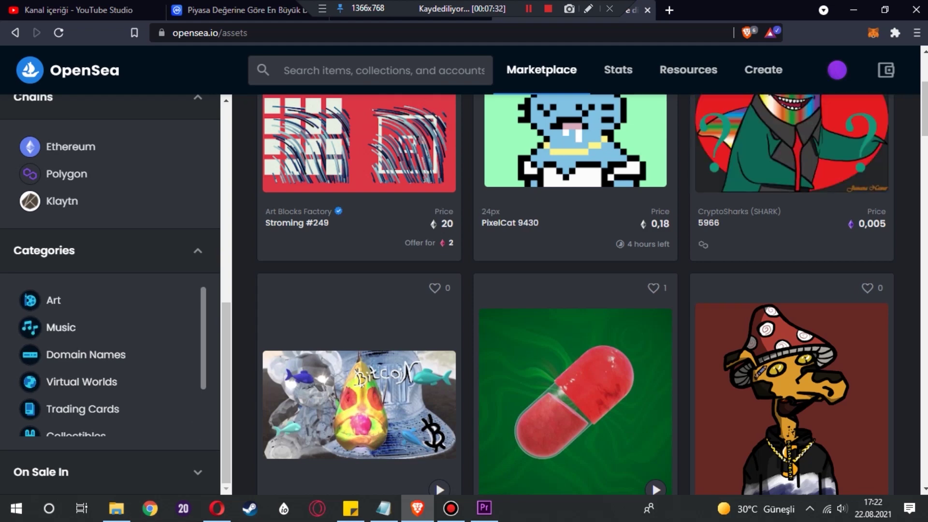
{"action": "scroll", "coordinate": [110, 360], "scroll_direction": "down", "scroll_amount": 2}
{"action": "scroll", "coordinate": [110, 360], "scroll_direction": "down", "scroll_amount": 3}
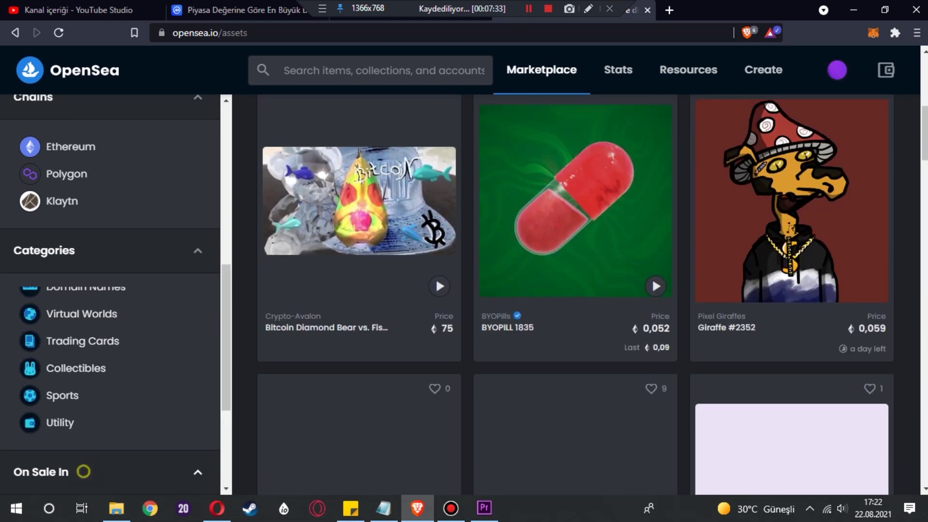
- Expand the On Sale In filter and look through the list of payment tokens
{"action": "left_click", "coordinate": [110, 471]}
{"action": "scroll", "coordinate": [111, 360], "scroll_direction": "down", "scroll_amount": 3}
{"action": "scroll", "coordinate": [110, 411], "scroll_direction": "down", "scroll_amount": 2}
{"action": "scroll", "coordinate": [110, 411], "scroll_direction": "up", "scroll_amount": 5}
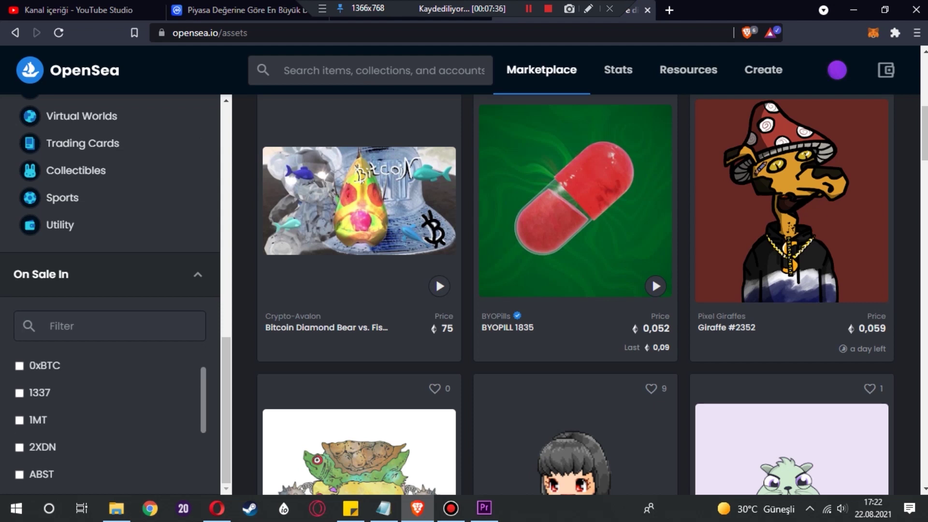
{"action": "scroll", "coordinate": [110, 290], "scroll_direction": "down", "scroll_amount": 1}
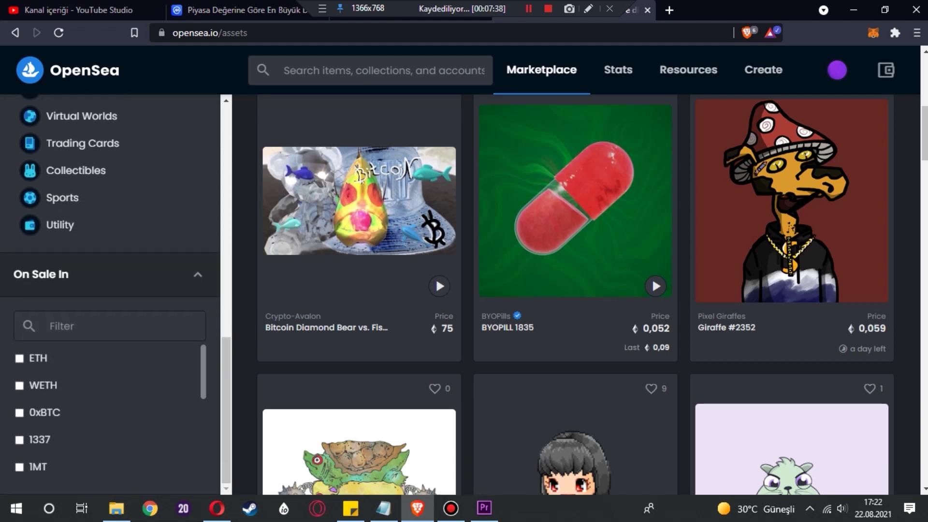
{"action": "scroll", "coordinate": [110, 411], "scroll_direction": "down", "scroll_amount": 6}
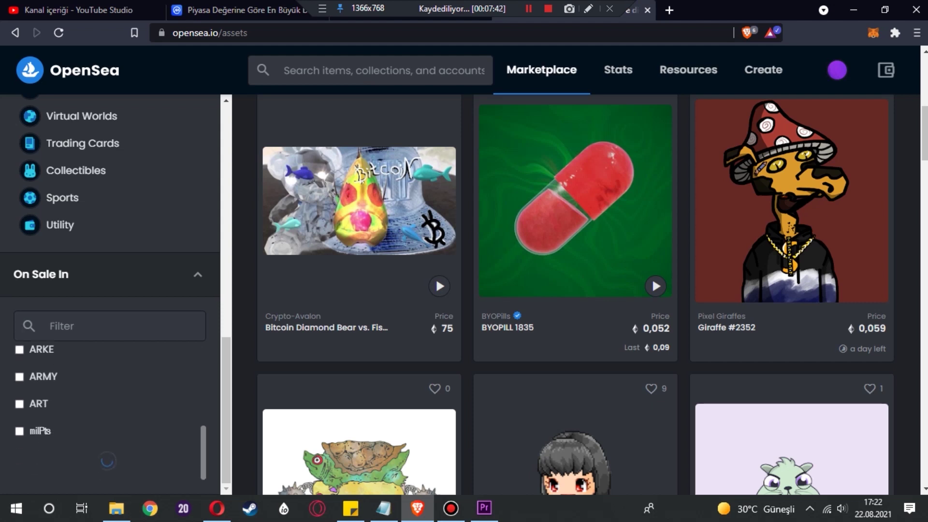
{"action": "scroll", "coordinate": [111, 401], "scroll_direction": "down", "scroll_amount": 5}
{"action": "scroll", "coordinate": [110, 406], "scroll_direction": "up", "scroll_amount": 10}
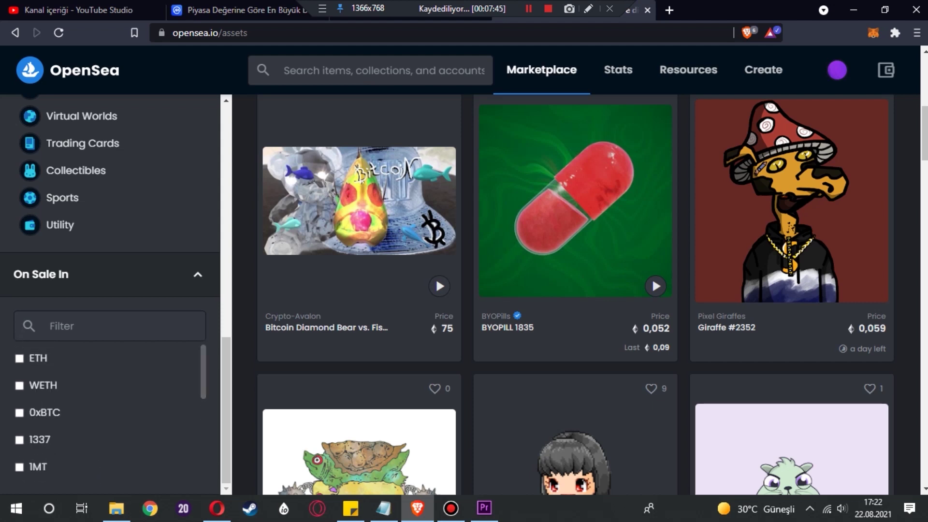
- Collapse the On Sale In, Categories and Chains filters
{"action": "left_click", "coordinate": [177, 271]}
{"action": "left_click", "coordinate": [175, 257]}
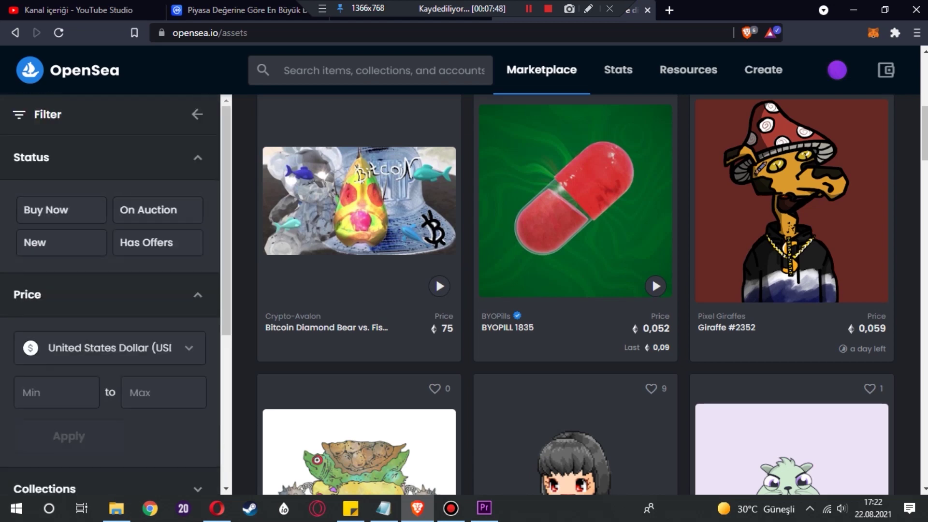
{"action": "scroll", "coordinate": [145, 289], "scroll_direction": "down", "scroll_amount": 4}
{"action": "left_click", "coordinate": [198, 273]}
{"action": "scroll", "coordinate": [111, 290], "scroll_direction": "up", "scroll_amount": 3}
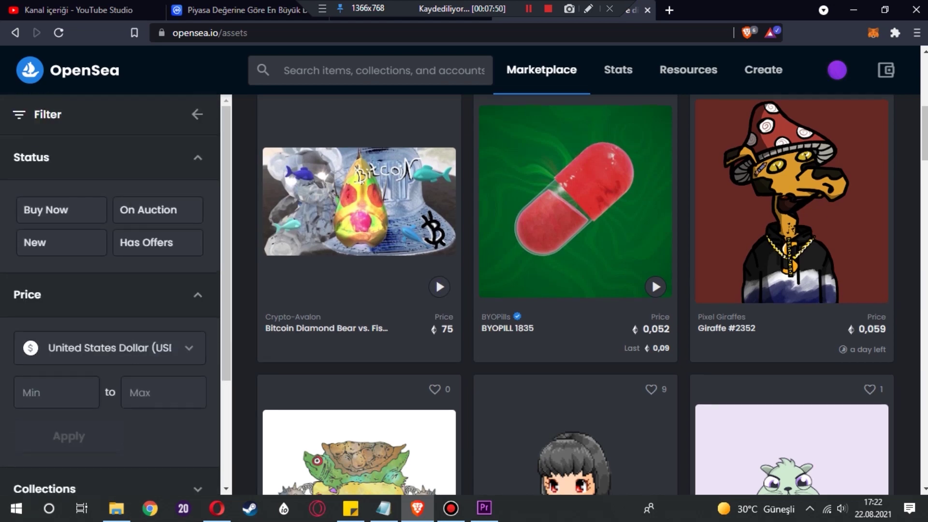
- Sort the marketplace items by Price: High to Low and look through the most expensive listings
{"action": "scroll", "coordinate": [575, 290], "scroll_direction": "up", "scroll_amount": 10}
{"action": "left_click", "coordinate": [845, 124]}
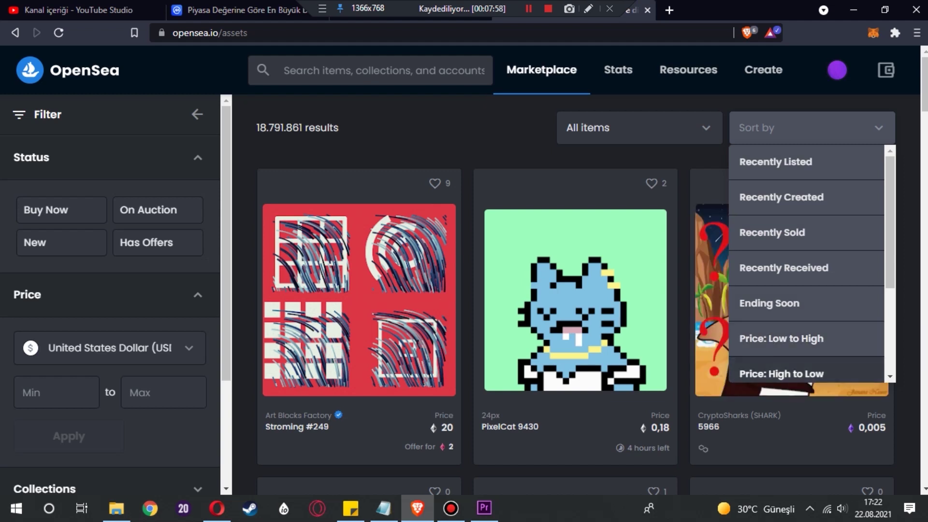
{"action": "left_click", "coordinate": [781, 373]}
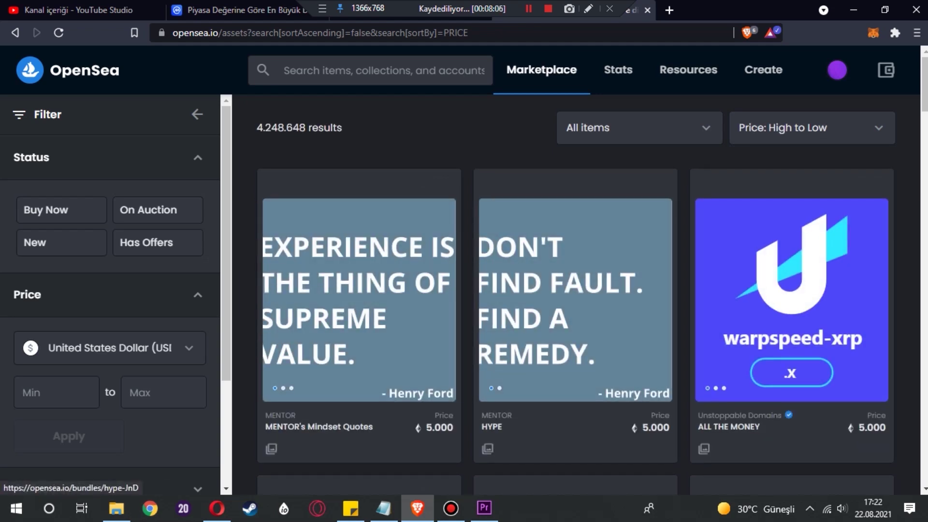
{"action": "scroll", "coordinate": [359, 290], "scroll_direction": "down", "scroll_amount": 1}
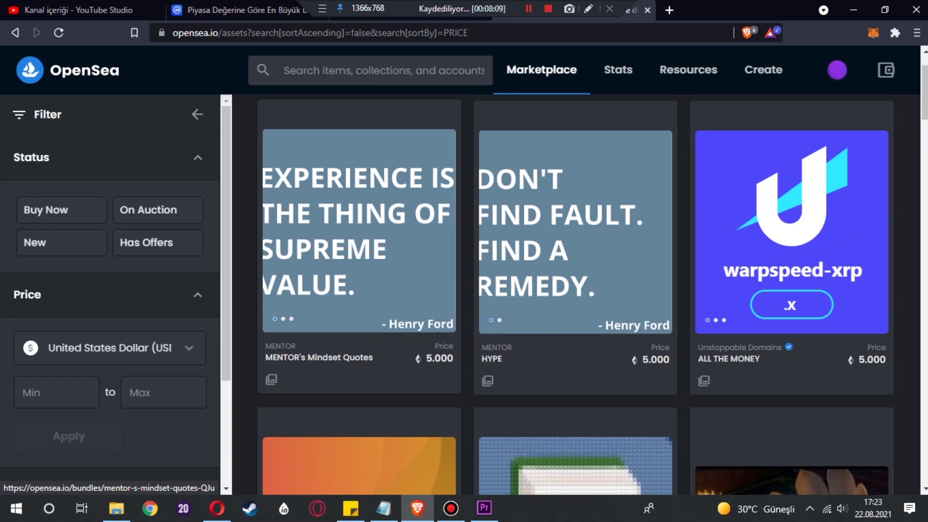
{"action": "scroll", "coordinate": [575, 295], "scroll_direction": "down", "scroll_amount": 8}
{"action": "scroll", "coordinate": [575, 295], "scroll_direction": "up", "scroll_amount": 5}
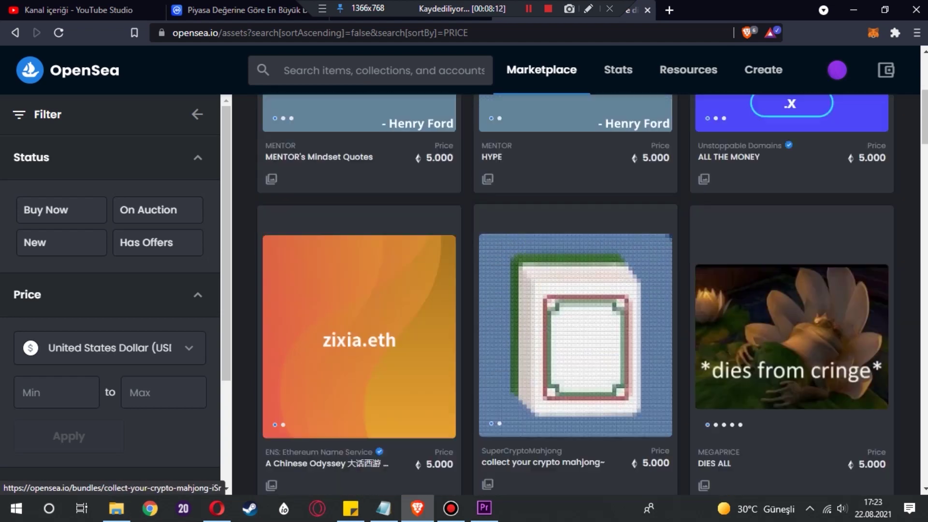
{"action": "scroll", "coordinate": [575, 295], "scroll_direction": "up", "scroll_amount": 4}
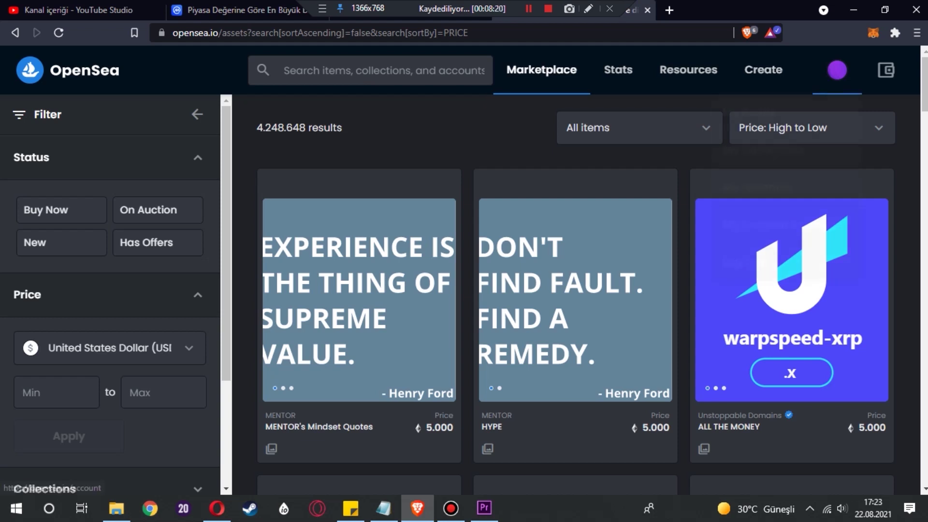
- Sort the marketplace items by Price: Low to High and look through the cheapest listings
{"action": "left_click", "coordinate": [888, 129]}
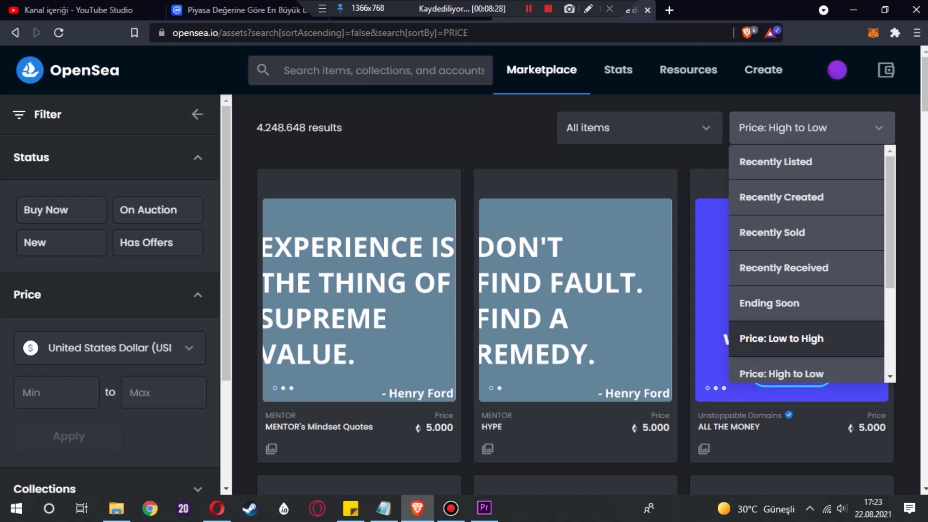
{"action": "left_click", "coordinate": [781, 339]}
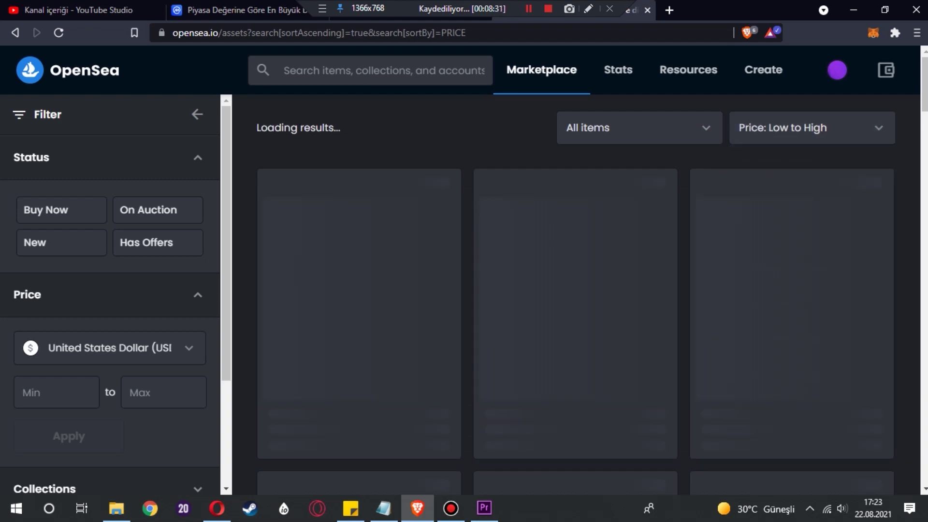
{"action": "scroll", "coordinate": [359, 242], "scroll_direction": "down", "scroll_amount": 5}
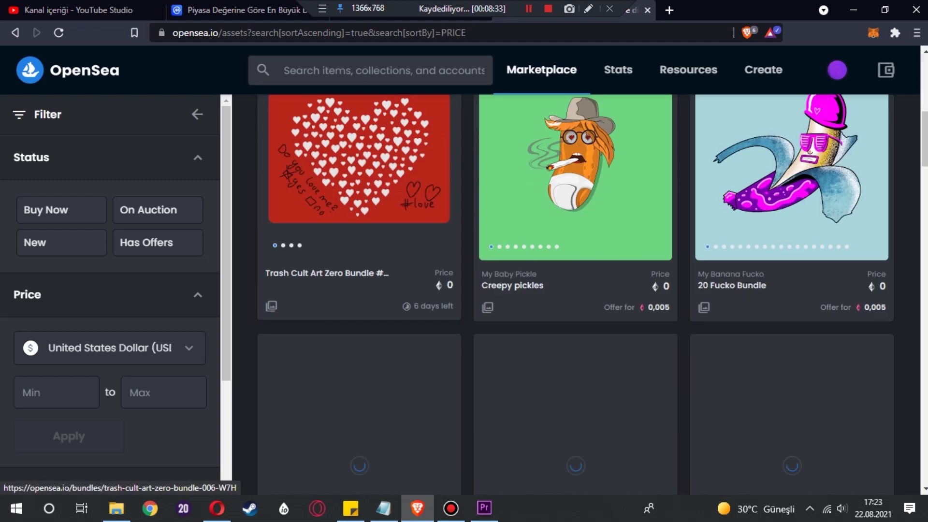
{"action": "scroll", "coordinate": [110, 290], "scroll_direction": "down", "scroll_amount": 3}
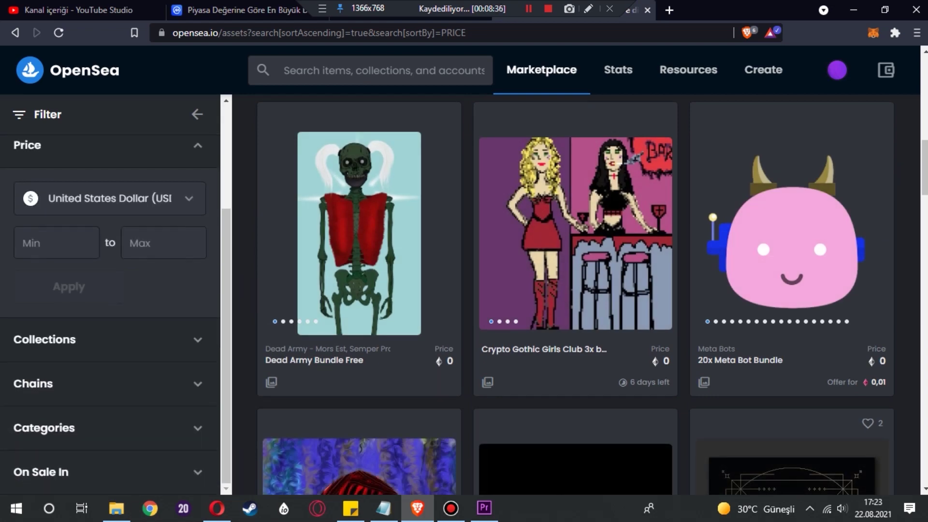
- Search the On Sale In filter for "usd" and limit the marketplace items to those sold in USDC
{"action": "scroll", "coordinate": [96, 338], "scroll_direction": "down", "scroll_amount": 4}
{"action": "left_click", "coordinate": [86, 469]}
{"action": "scroll", "coordinate": [97, 338], "scroll_direction": "down", "scroll_amount": 8}
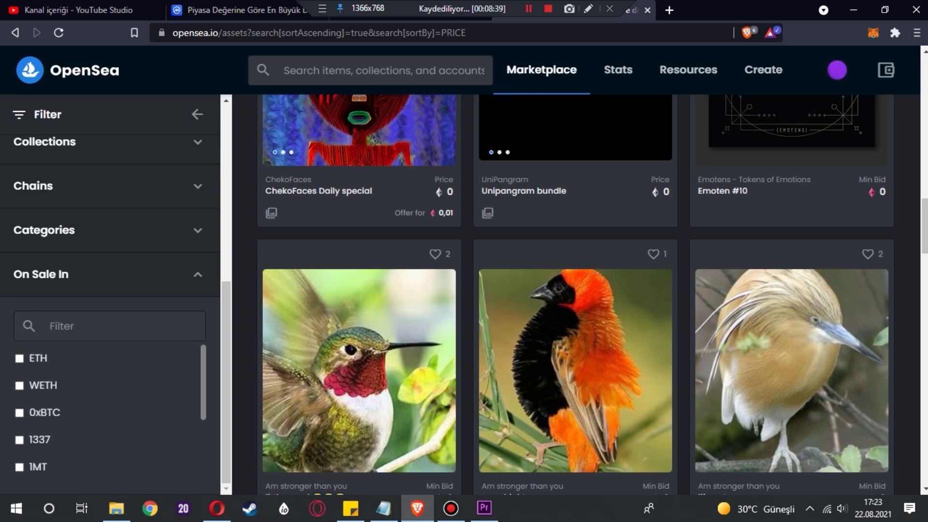
{"action": "left_click", "coordinate": [96, 337]}
{"action": "type", "text": "usd"}
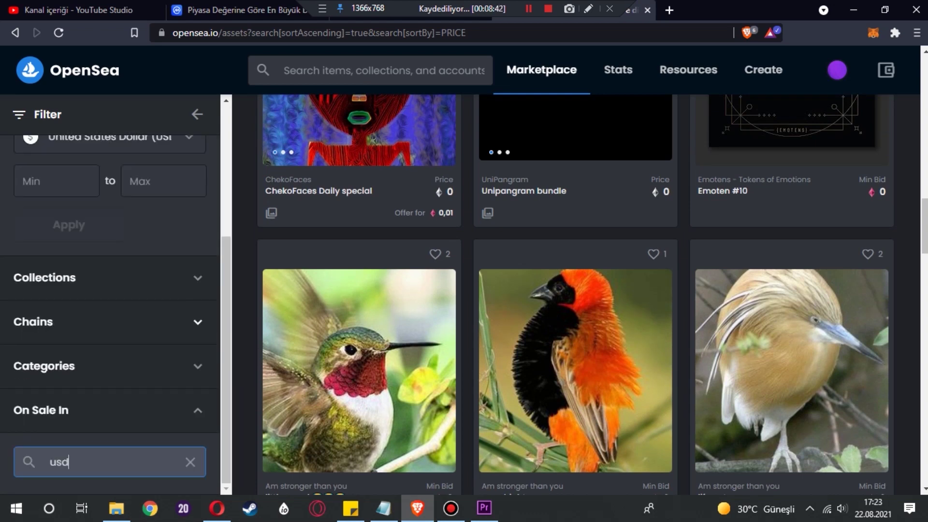
{"action": "scroll", "coordinate": [575, 294], "scroll_direction": "down", "scroll_amount": 5}
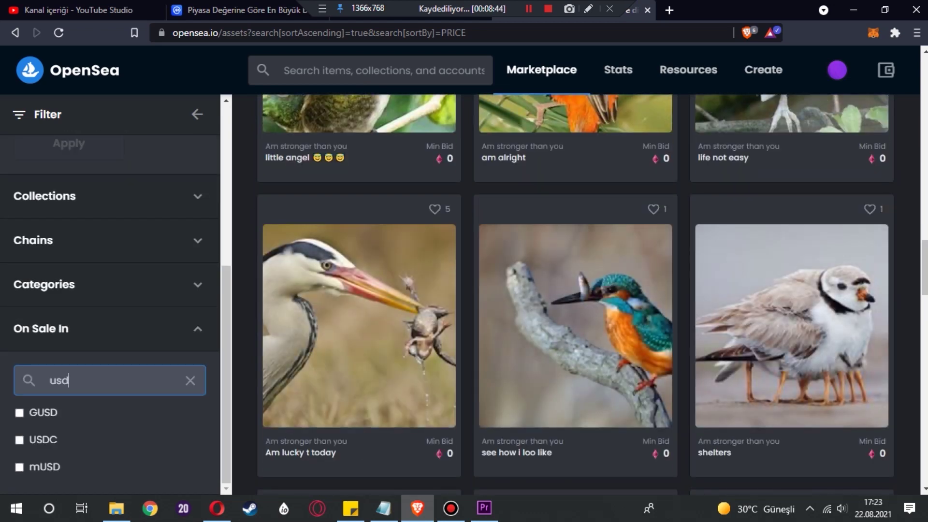
{"action": "left_click", "coordinate": [48, 438]}
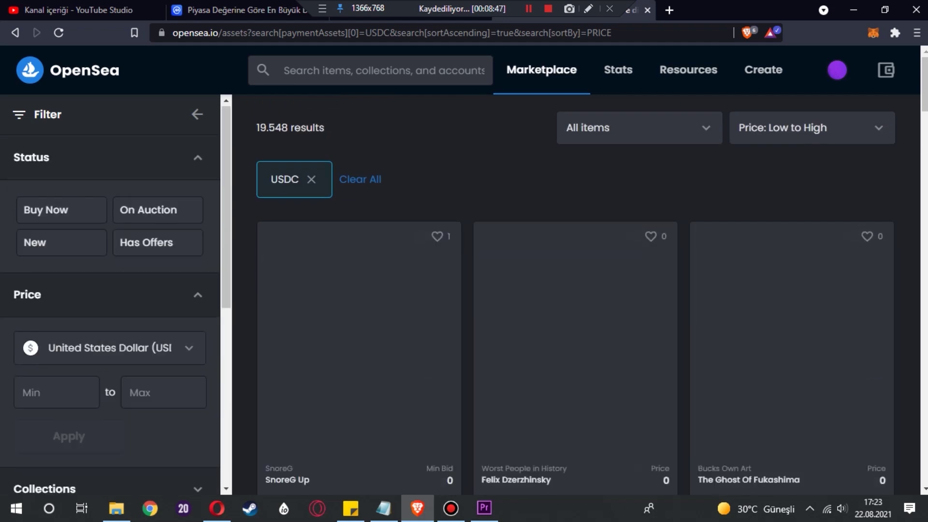
- Expand the Chains filter and restrict the USDC items to the Polygon chain
{"action": "scroll", "coordinate": [111, 314], "scroll_direction": "down", "scroll_amount": 2}
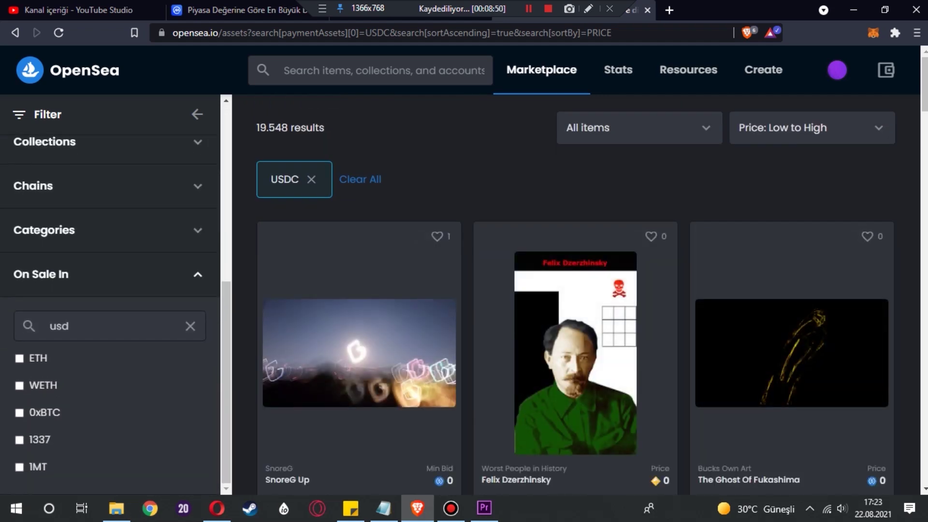
{"action": "scroll", "coordinate": [109, 252], "scroll_direction": "down", "scroll_amount": 5}
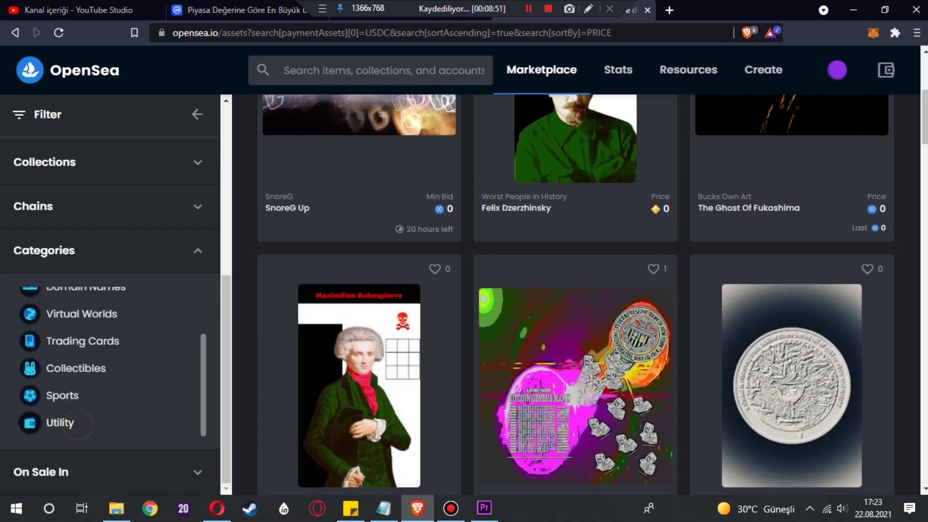
{"action": "left_click", "coordinate": [42, 385]}
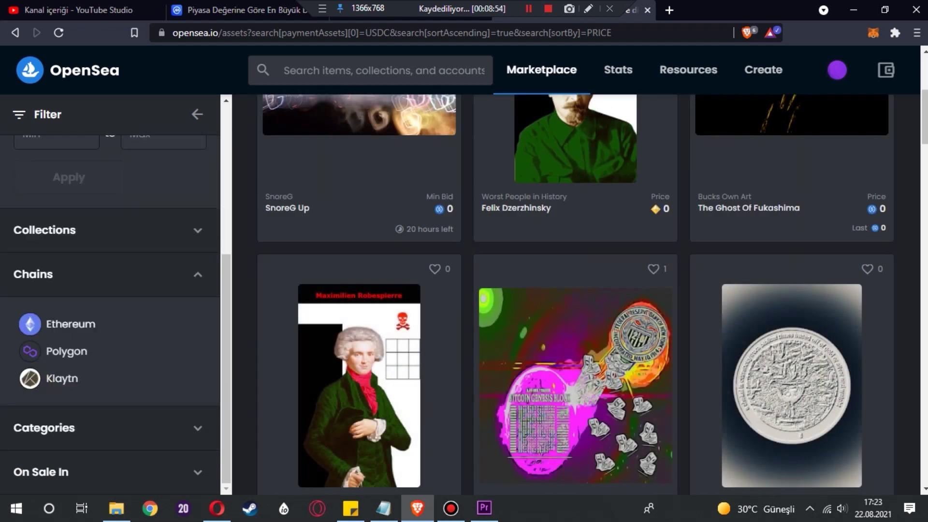
{"action": "left_click", "coordinate": [62, 351]}
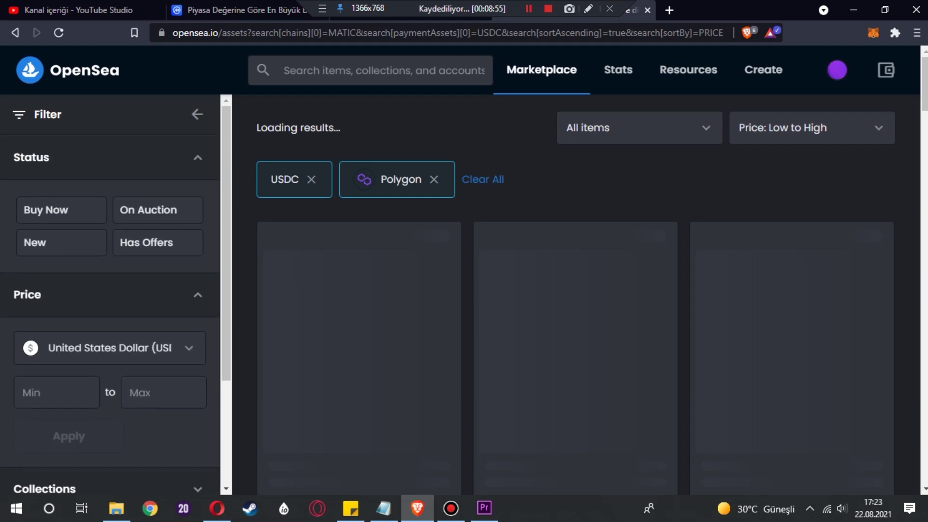
- Look through the Polygon items on sale in USDC and compare their prices and payment tokens
{"action": "scroll", "coordinate": [575, 300], "scroll_direction": "down", "scroll_amount": 2}
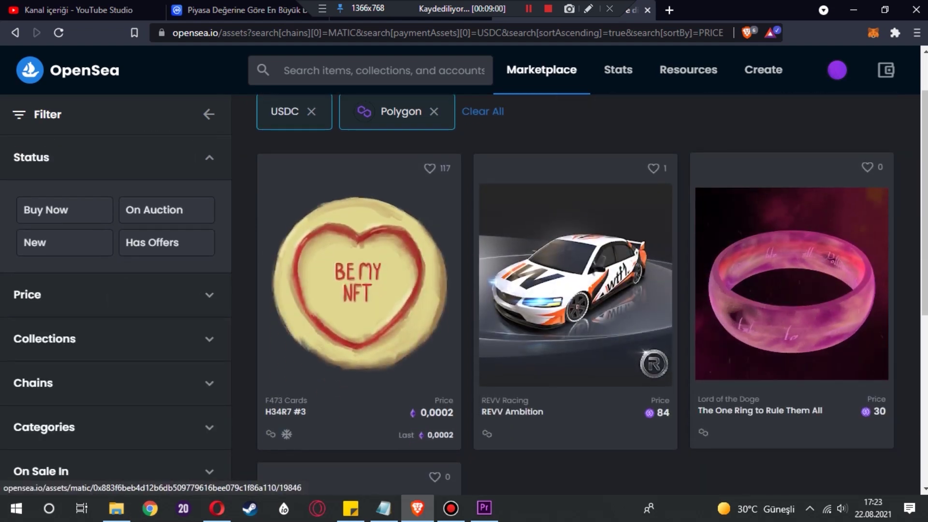
{"action": "scroll", "coordinate": [649, 275], "scroll_direction": "down", "scroll_amount": 2}
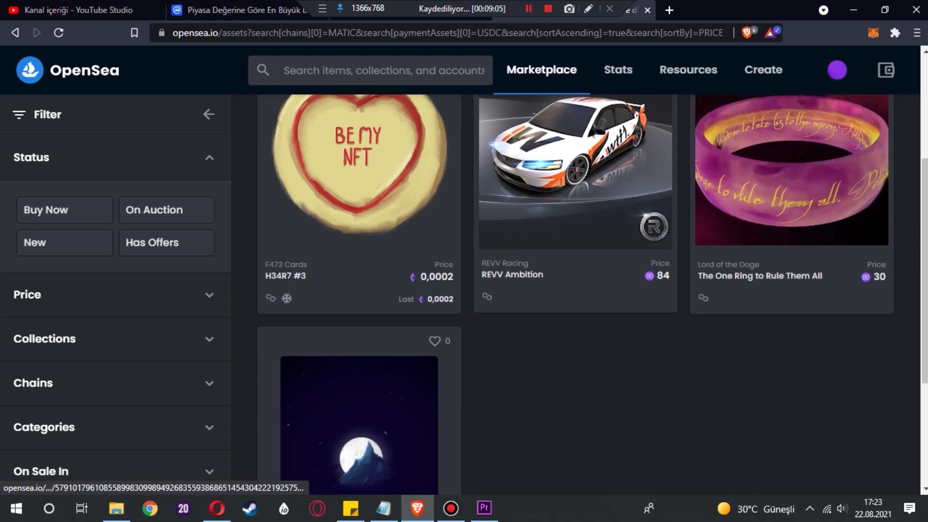
{"action": "scroll", "coordinate": [575, 241], "scroll_direction": "up", "scroll_amount": 1}
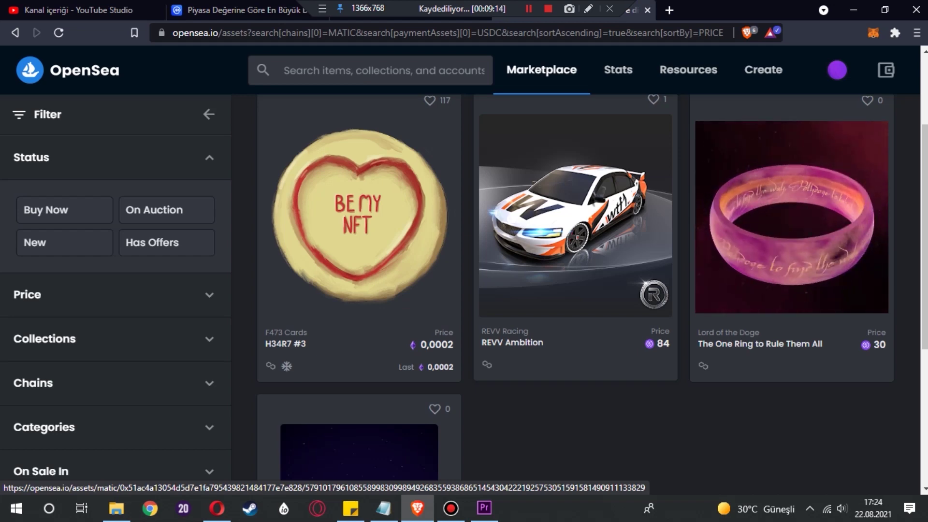
{"action": "scroll", "coordinate": [358, 290], "scroll_direction": "up", "scroll_amount": 2}
{"action": "scroll", "coordinate": [357, 289], "scroll_direction": "down", "scroll_amount": 2}
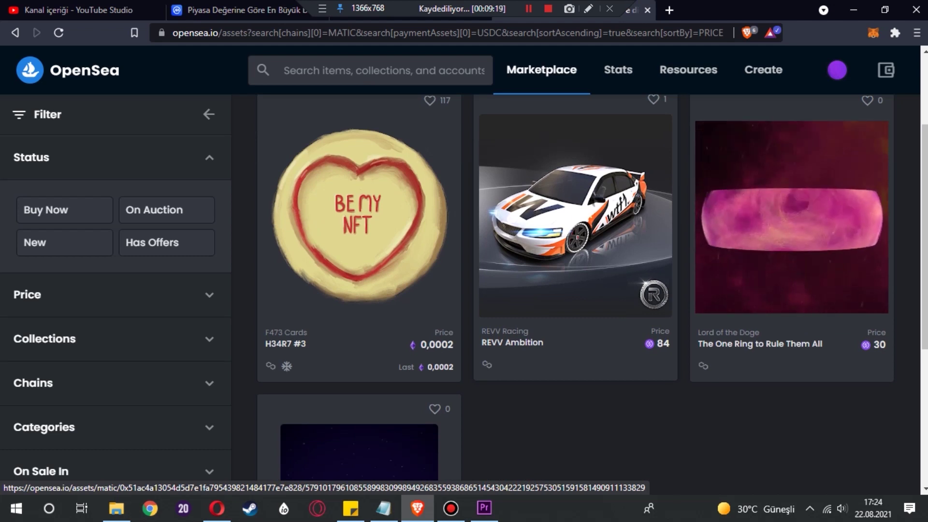
{"action": "scroll", "coordinate": [575, 290], "scroll_direction": "up", "scroll_amount": 1}
{"action": "scroll", "coordinate": [575, 289], "scroll_direction": "up", "scroll_amount": 1}
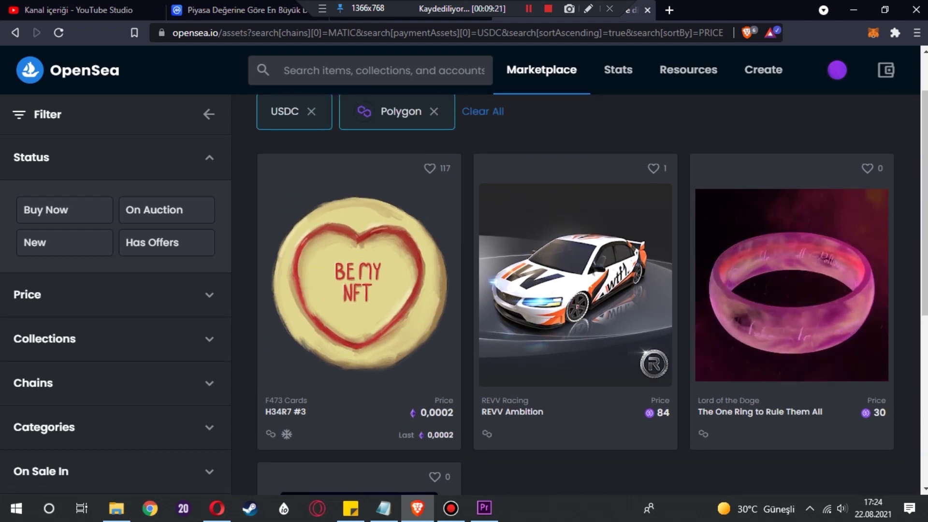
{"action": "scroll", "coordinate": [575, 290], "scroll_direction": "up", "scroll_amount": 2}
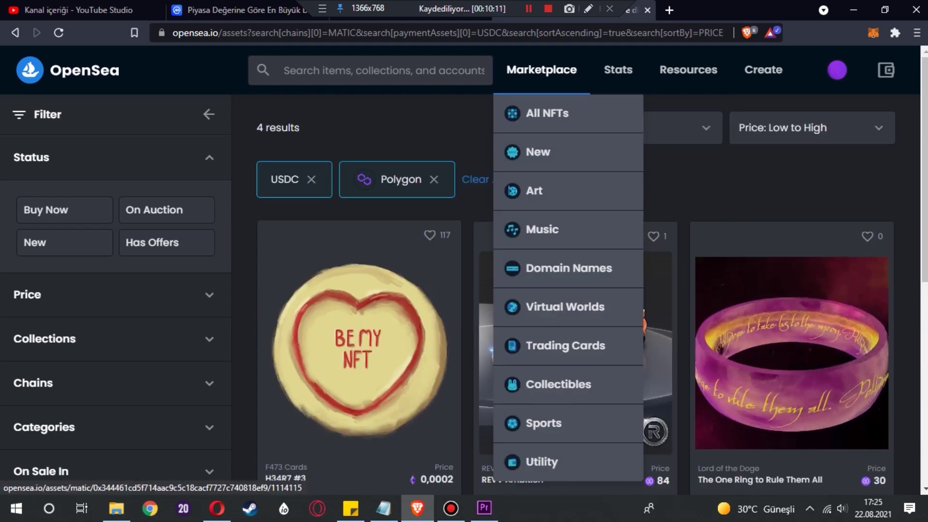
- Open the NFT collection rankings and look through the top collections by volume over the last 7 days
{"action": "mouse_move", "coordinate": [541, 70]}
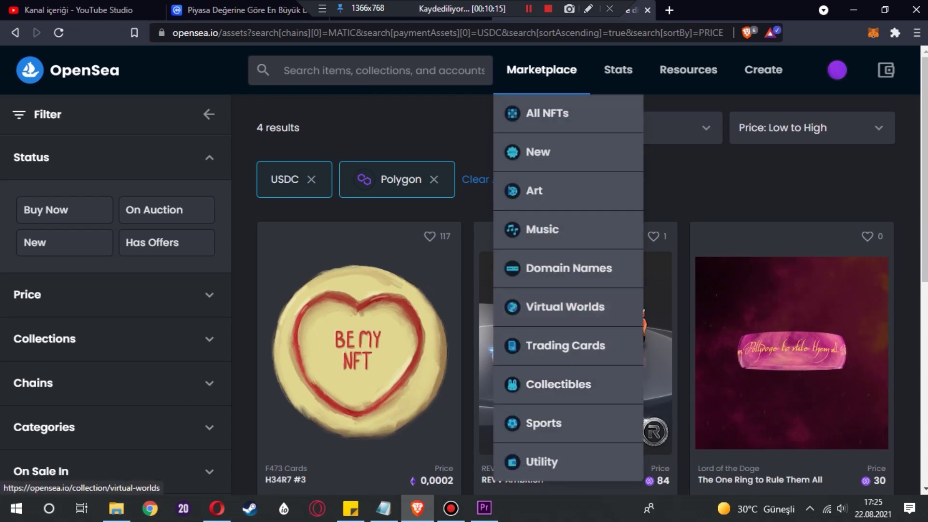
{"action": "mouse_move", "coordinate": [618, 70]}
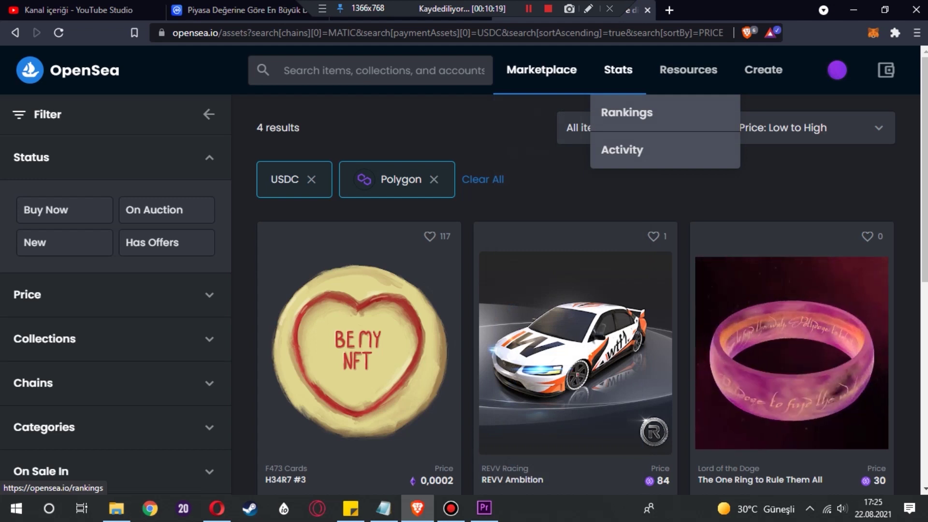
{"action": "left_click", "coordinate": [627, 112]}
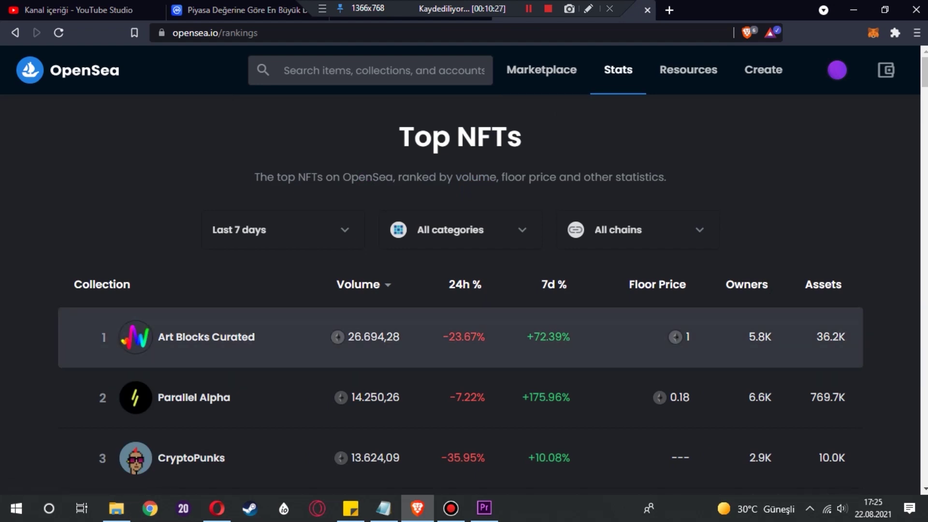
{"action": "scroll", "coordinate": [463, 338], "scroll_direction": "down", "scroll_amount": 2}
{"action": "scroll", "coordinate": [464, 227], "scroll_direction": "down", "scroll_amount": 1}
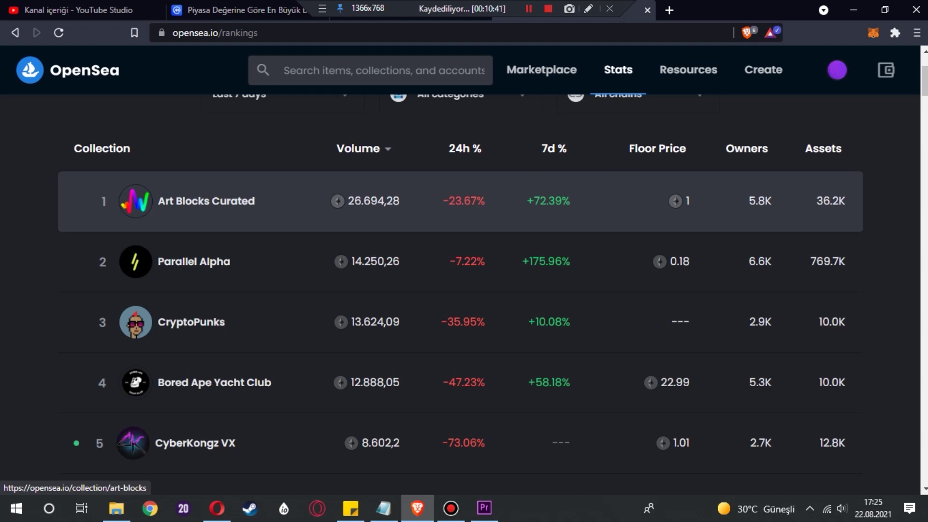
{"action": "scroll", "coordinate": [459, 212], "scroll_direction": "down", "scroll_amount": 4}
{"action": "scroll", "coordinate": [459, 213], "scroll_direction": "up", "scroll_amount": 5}
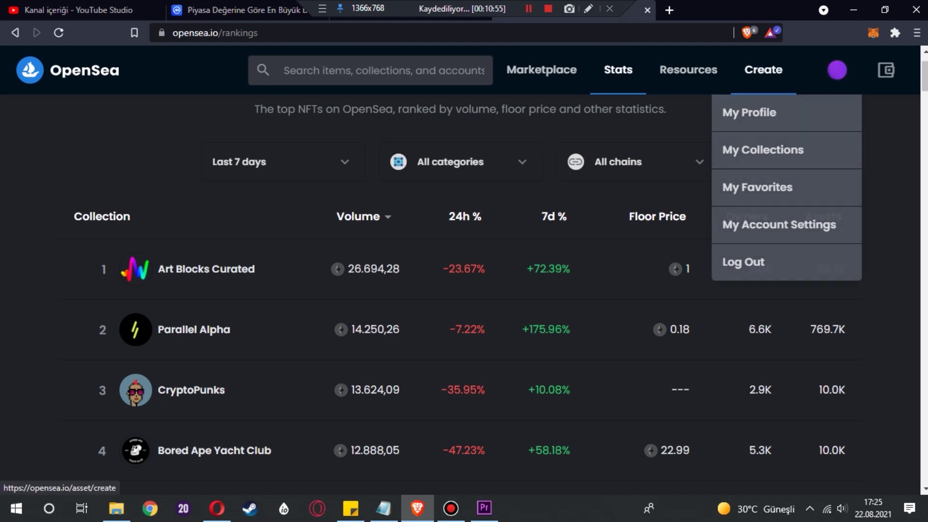
- Open the marketplace activity page and look through the trading history of recent sales
{"action": "mouse_move", "coordinate": [618, 70]}
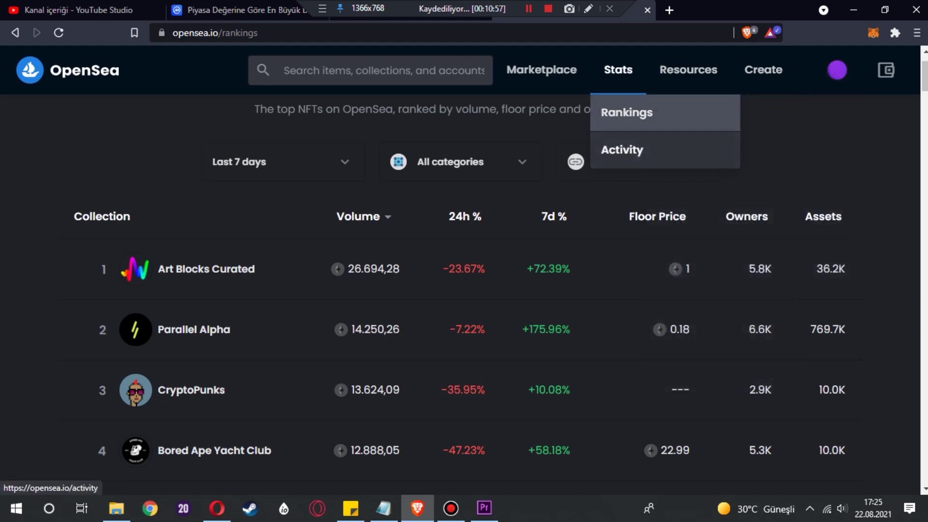
{"action": "left_click", "coordinate": [659, 157]}
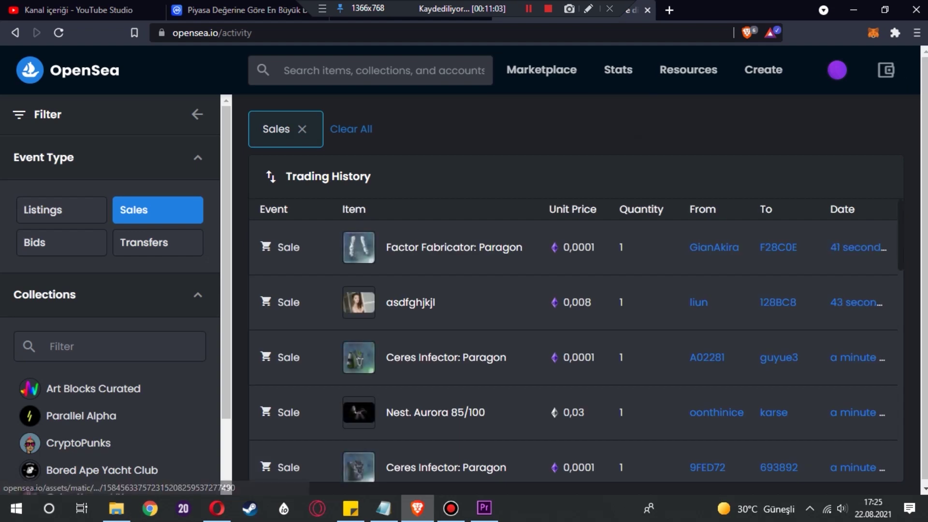
{"action": "scroll", "coordinate": [573, 341], "scroll_direction": "down", "scroll_amount": 5}
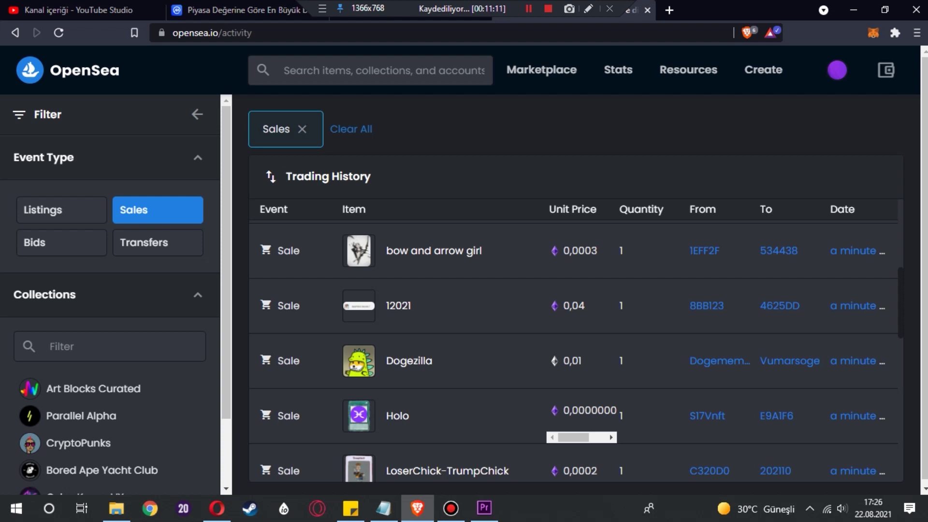
- Open the form for creating a new item and examine the supported file types and maximum size
{"action": "mouse_move", "coordinate": [688, 69]}
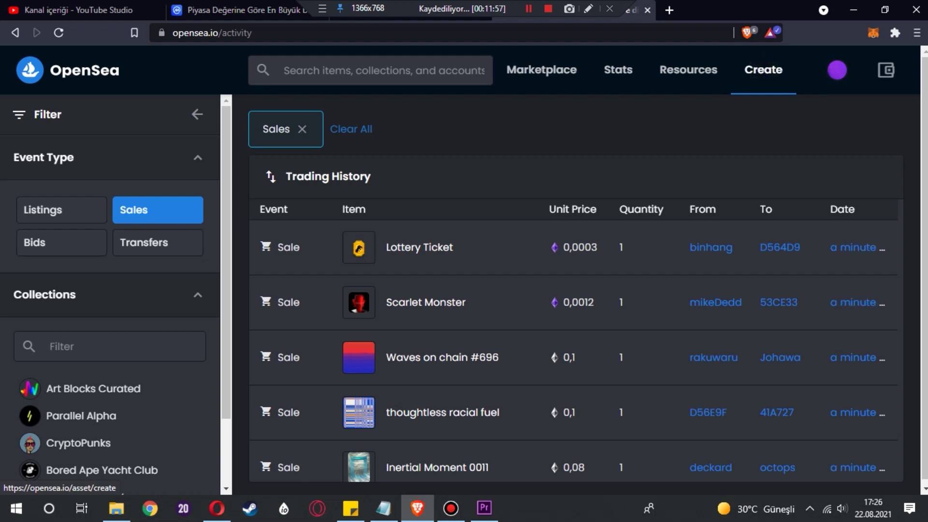
{"action": "left_click", "coordinate": [763, 69]}
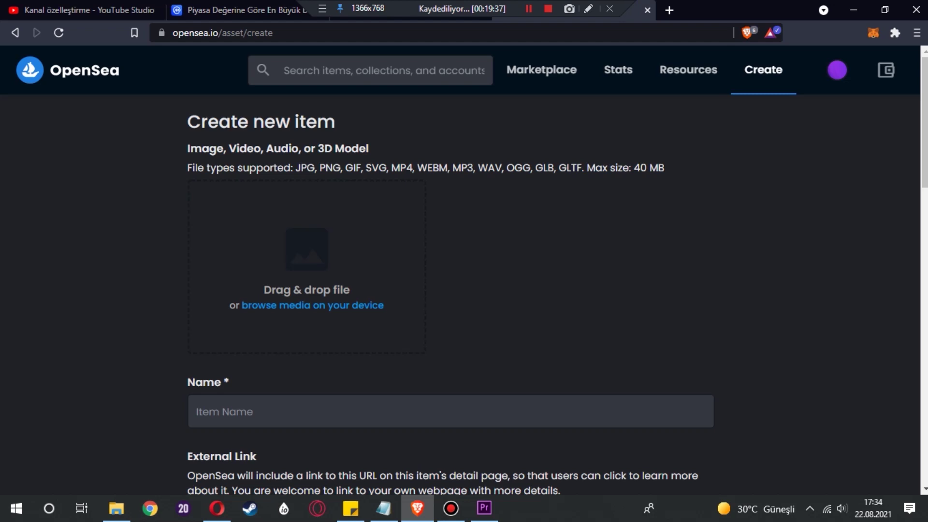
{"action": "triple_click", "coordinate": [622, 166]}
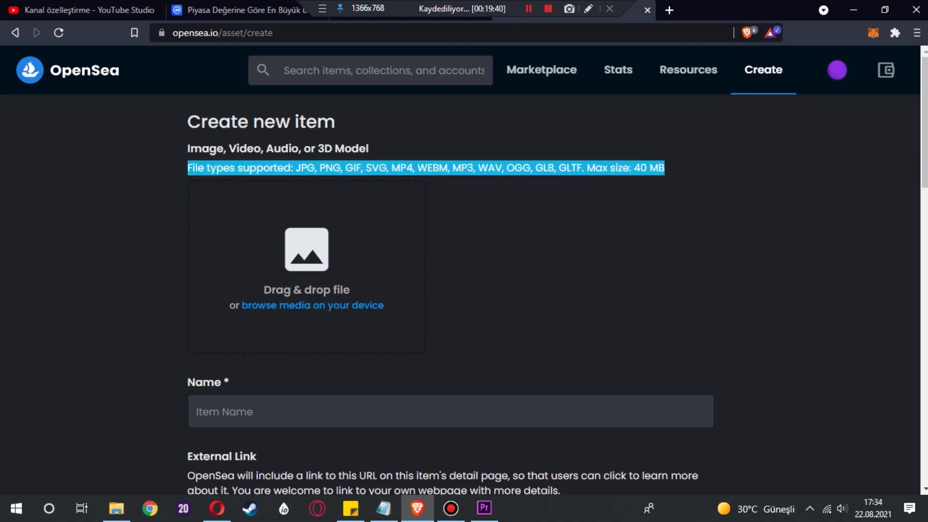
{"action": "double_click", "coordinate": [656, 167]}
{"action": "left_click", "coordinate": [655, 164]}
{"action": "left_click_drag", "start_coordinate": [566, 169], "coordinate": [428, 163]}
{"action": "left_click", "coordinate": [428, 163]}
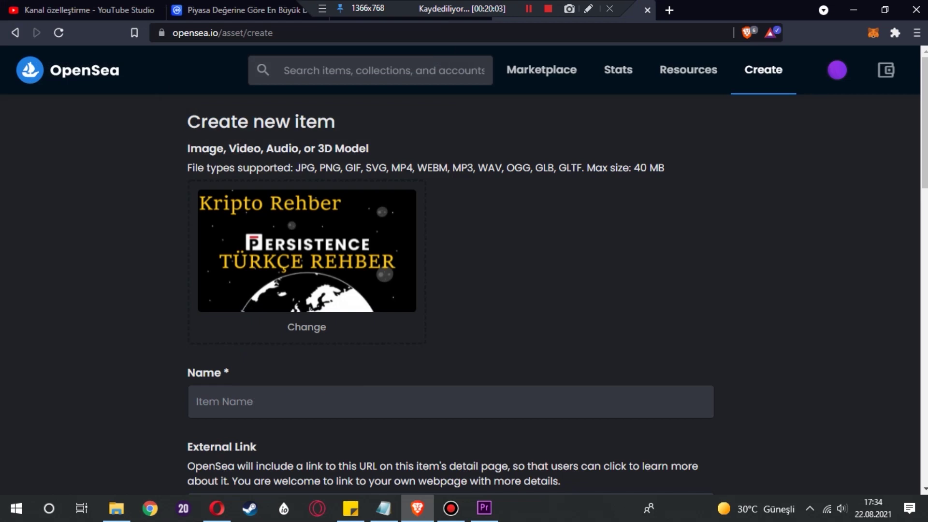
- Name the new item KriptoRehber
{"action": "scroll", "coordinate": [271, 322], "scroll_direction": "down", "scroll_amount": 1}
{"action": "left_click", "coordinate": [270, 323]}
{"action": "type", "text": "K"}
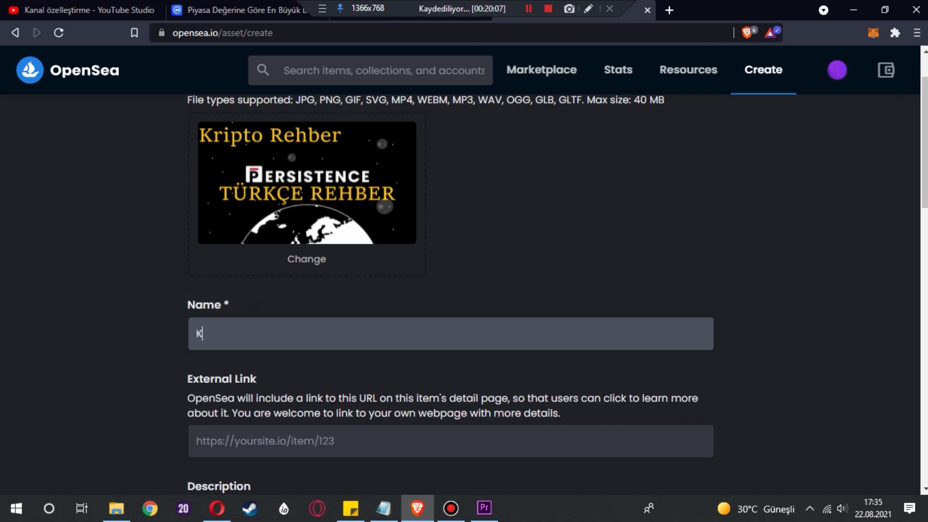
{"action": "type", "text": "ripto Rehber"}
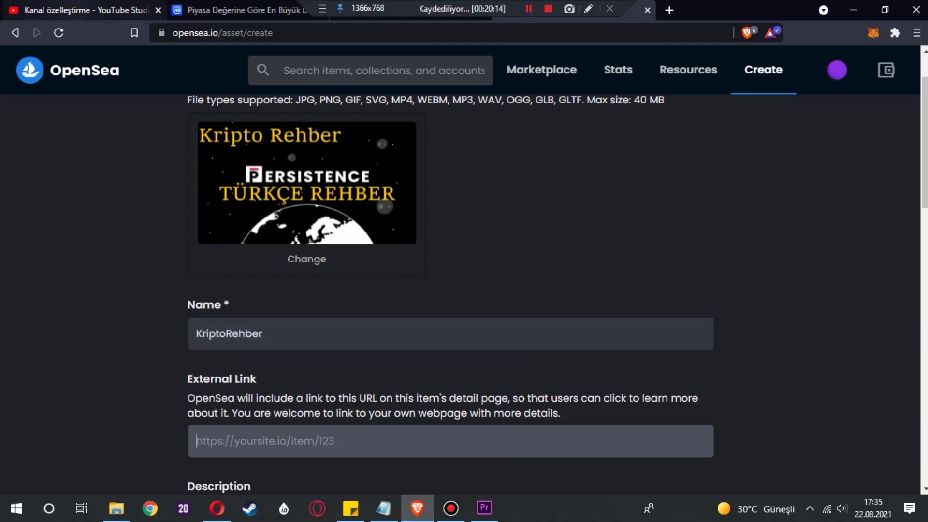
{"action": "left_click", "coordinate": [90, 10]}
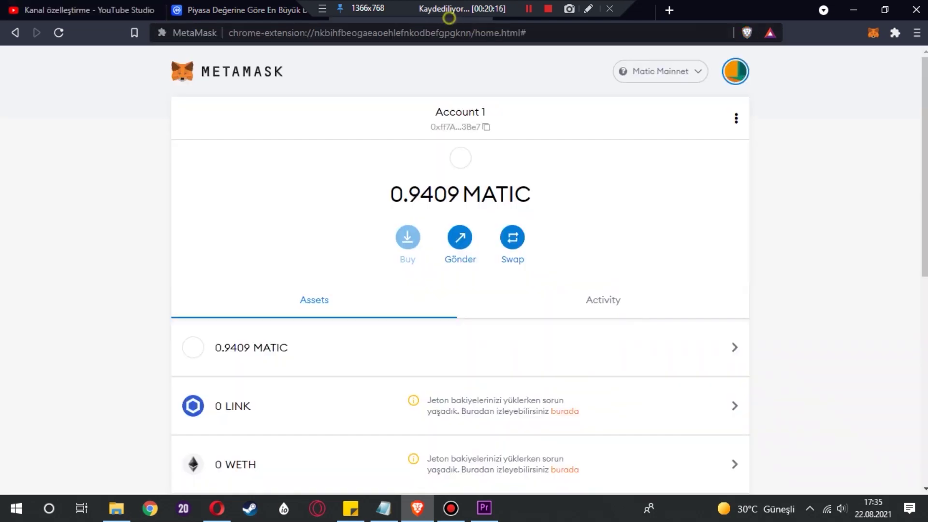
{"action": "left_click", "coordinate": [626, 12]}
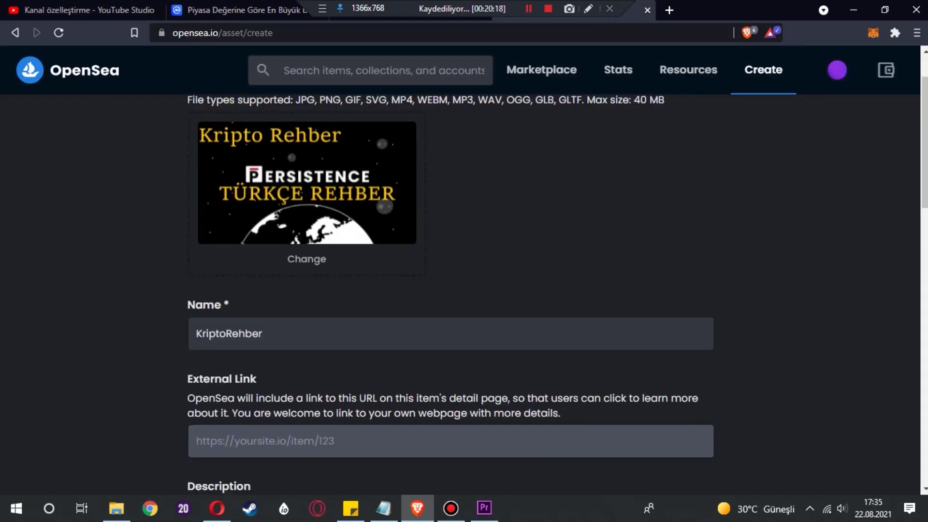
{"action": "type", "text": "https://www.youtube.com/c/KriptoRehber"}
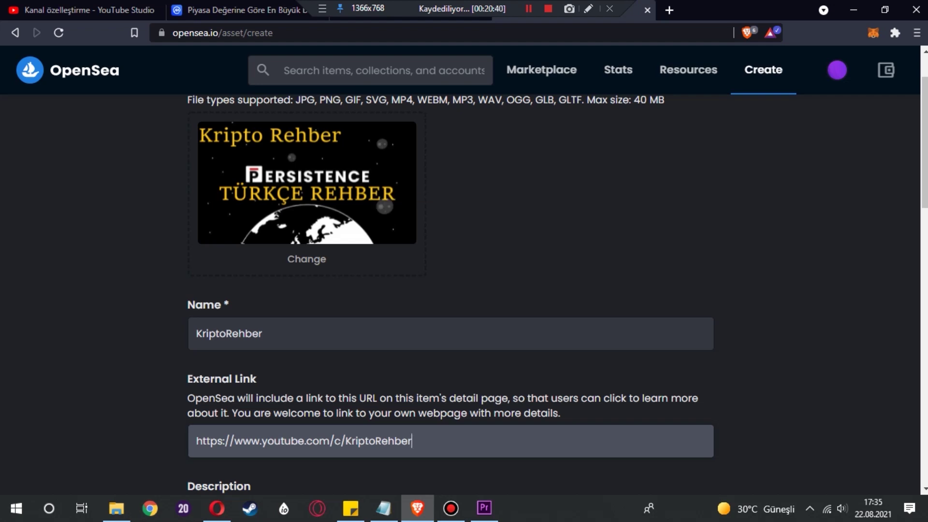
- Set the new item's description to Kripto
{"action": "scroll", "coordinate": [464, 290], "scroll_direction": "up", "scroll_amount": 2}
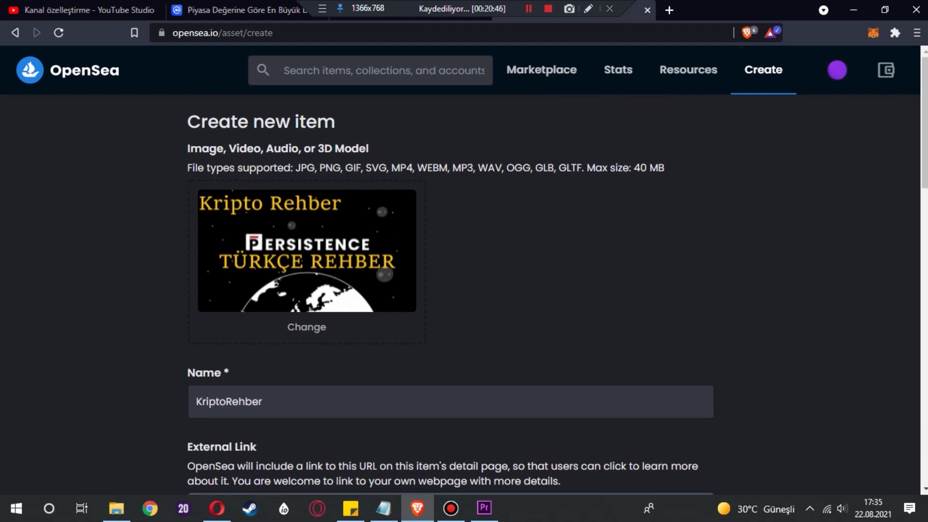
{"action": "scroll", "coordinate": [464, 290], "scroll_direction": "down", "scroll_amount": 2}
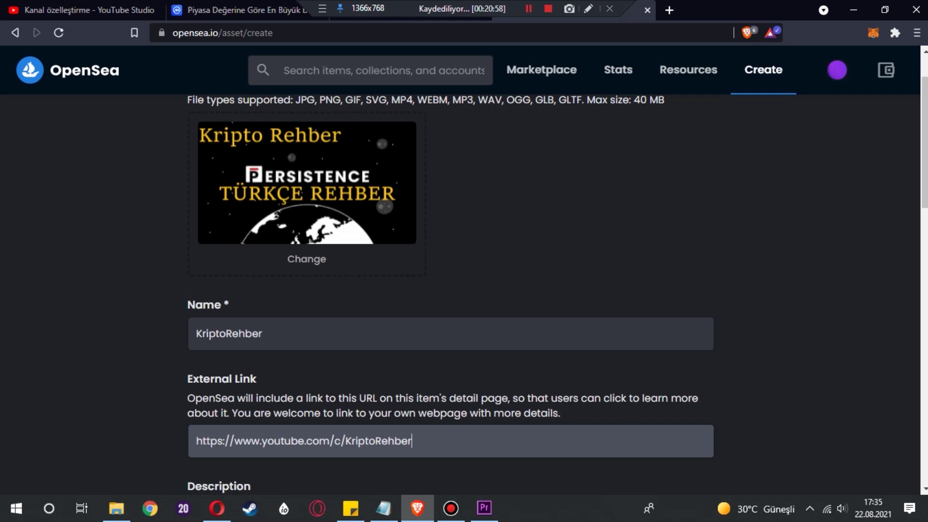
{"action": "scroll", "coordinate": [450, 290], "scroll_direction": "down", "scroll_amount": 3}
{"action": "left_click", "coordinate": [261, 345]}
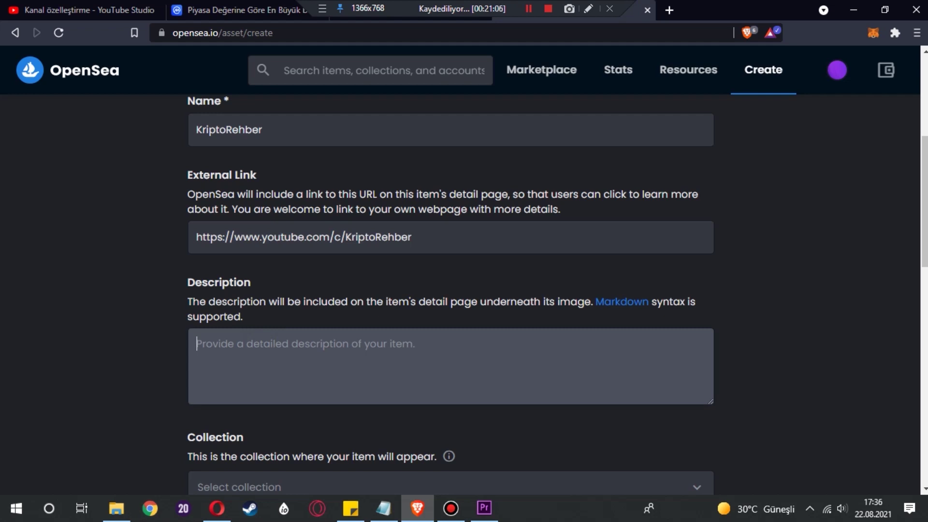
{"action": "type", "text": "Kripto"}
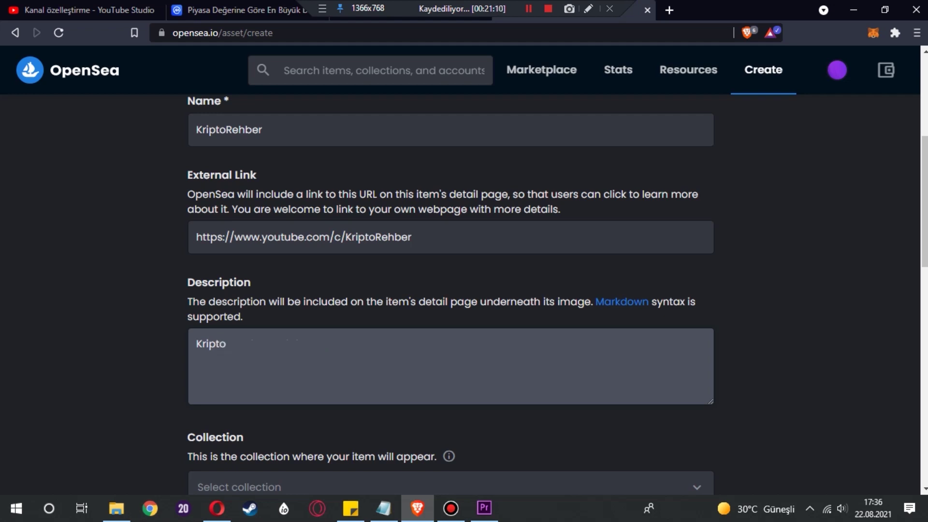
- Examine the collection, trait and unlockable content options, and try out the explicit and sensitive content setting
{"action": "scroll", "coordinate": [450, 295], "scroll_direction": "down", "scroll_amount": 5}
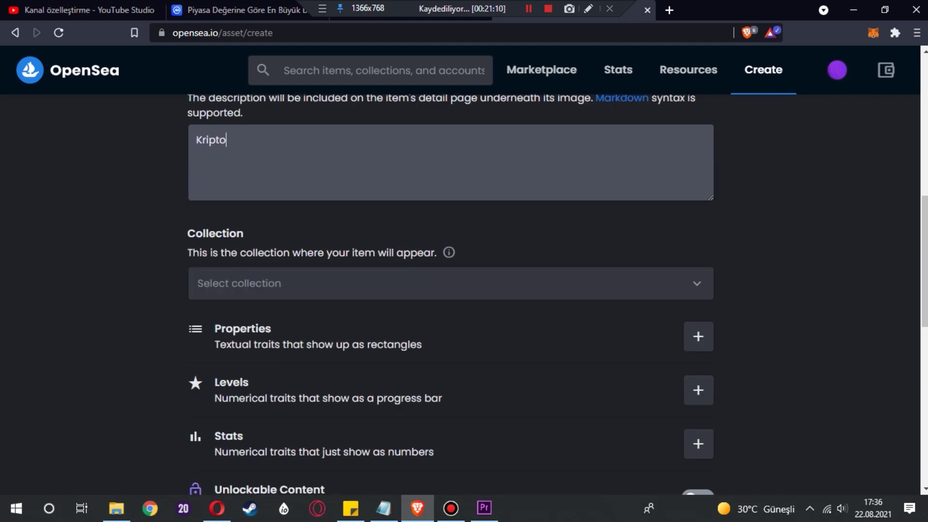
{"action": "scroll", "coordinate": [449, 295], "scroll_direction": "down", "scroll_amount": 1}
{"action": "scroll", "coordinate": [450, 295], "scroll_direction": "up", "scroll_amount": 1}
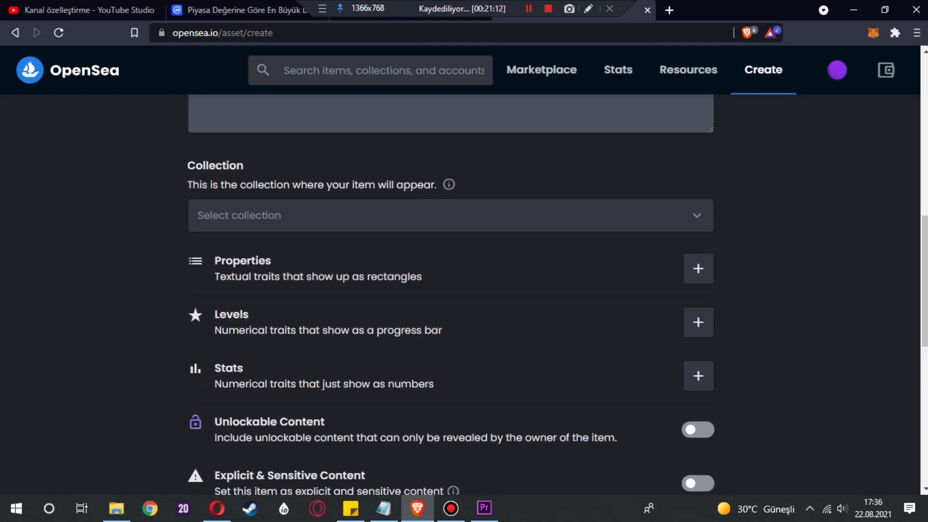
{"action": "scroll", "coordinate": [450, 295], "scroll_direction": "down", "scroll_amount": 1}
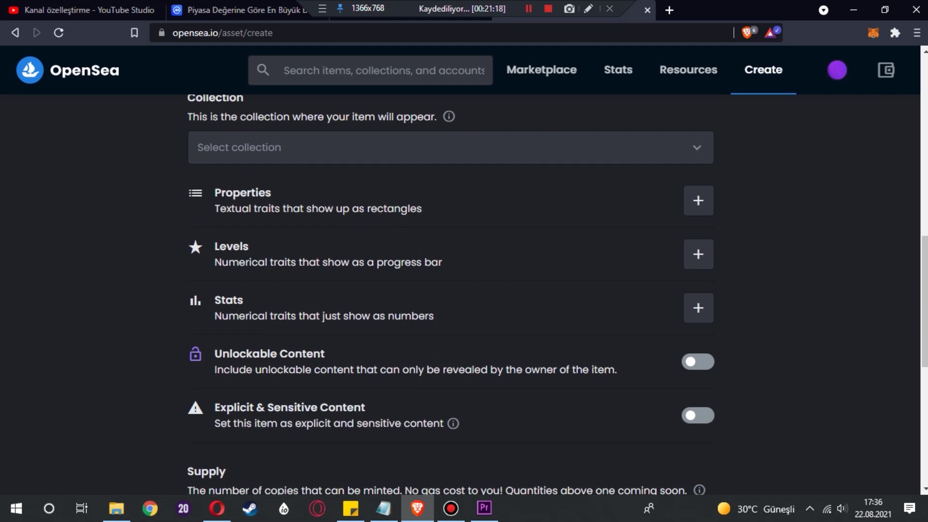
{"action": "scroll", "coordinate": [450, 295], "scroll_direction": "down", "scroll_amount": 1}
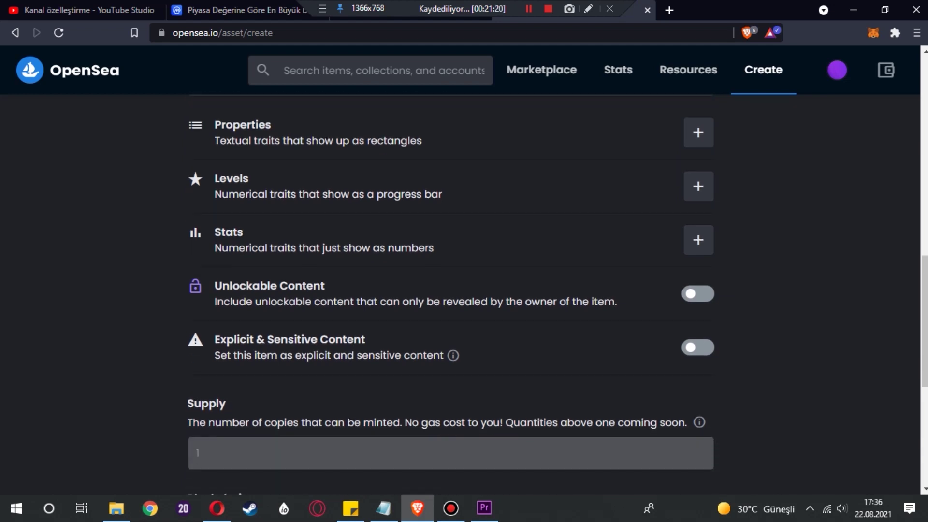
{"action": "left_click_drag", "start_coordinate": [207, 341], "coordinate": [362, 341]}
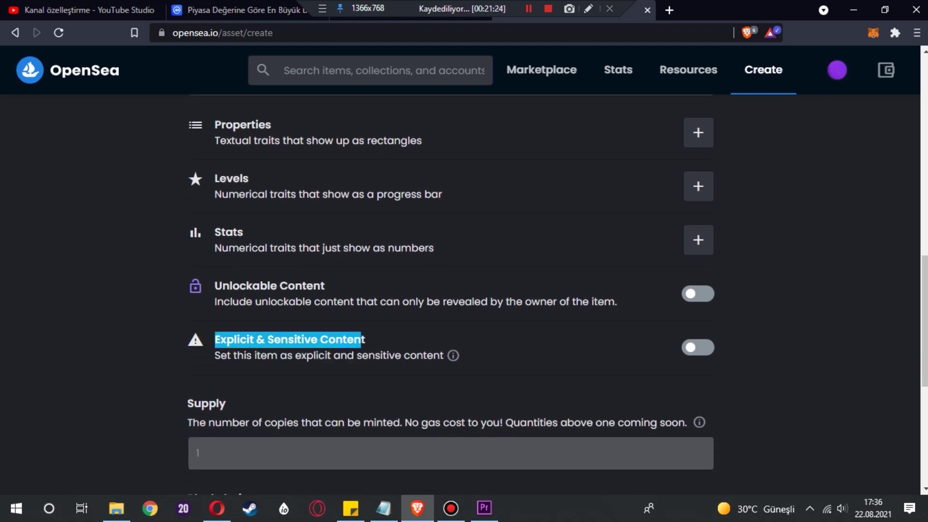
{"action": "left_click", "coordinate": [698, 347]}
{"action": "left_click", "coordinate": [697, 346]}
- Set the item's blockchain to Polygon
{"action": "scroll", "coordinate": [697, 347], "scroll_direction": "down", "scroll_amount": 5}
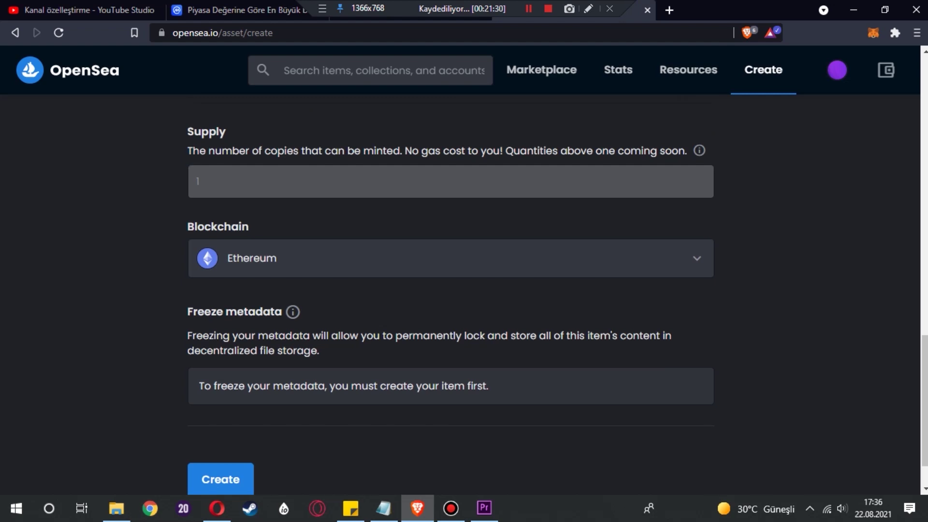
{"action": "double_click", "coordinate": [190, 223]}
{"action": "left_click", "coordinate": [265, 234]}
{"action": "left_click", "coordinate": [330, 260]}
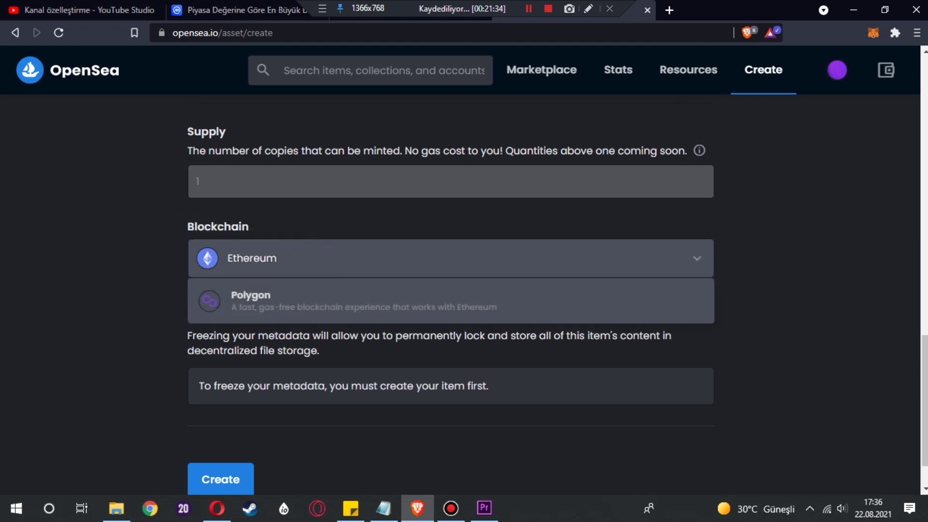
{"action": "left_click", "coordinate": [239, 189]}
{"action": "left_click", "coordinate": [274, 259]}
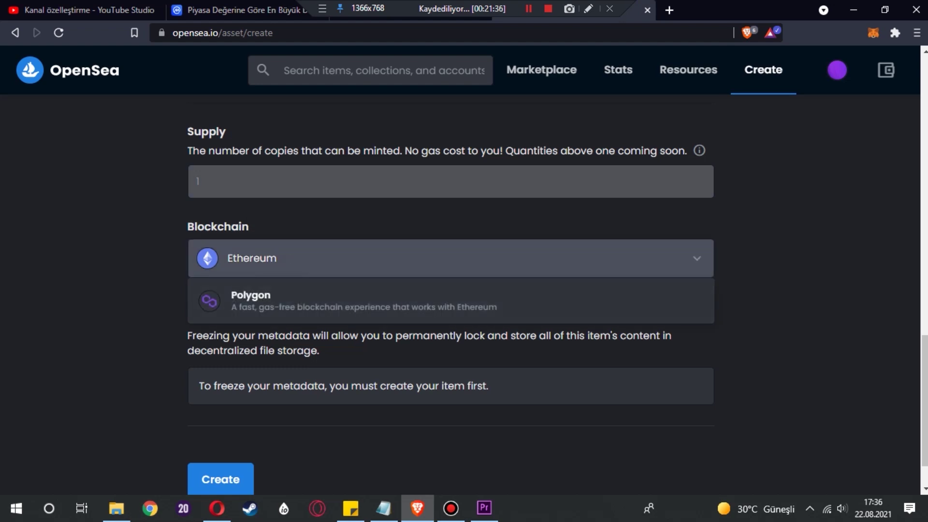
{"action": "left_click", "coordinate": [268, 307]}
- Set the supply to 5 copies, create the item and dismiss the share dialog
{"action": "double_click", "coordinate": [347, 190]}
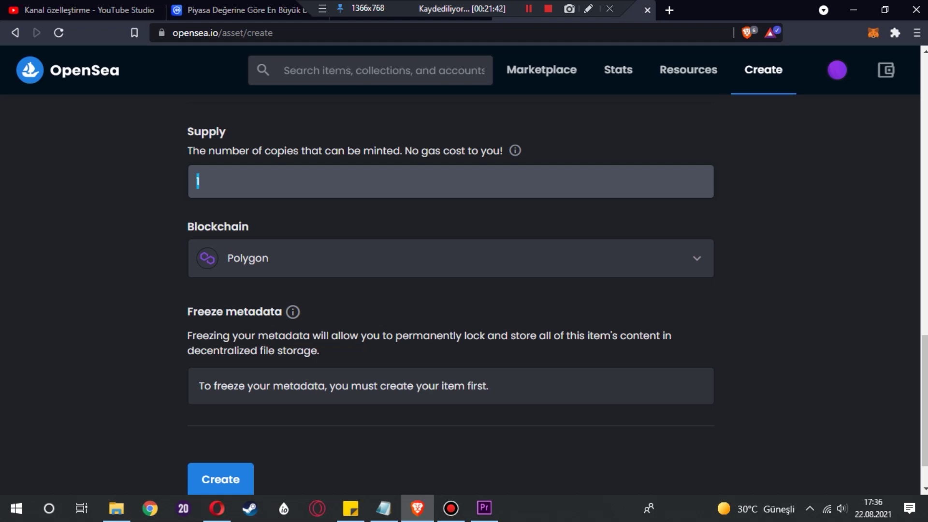
{"action": "type", "text": "5"}
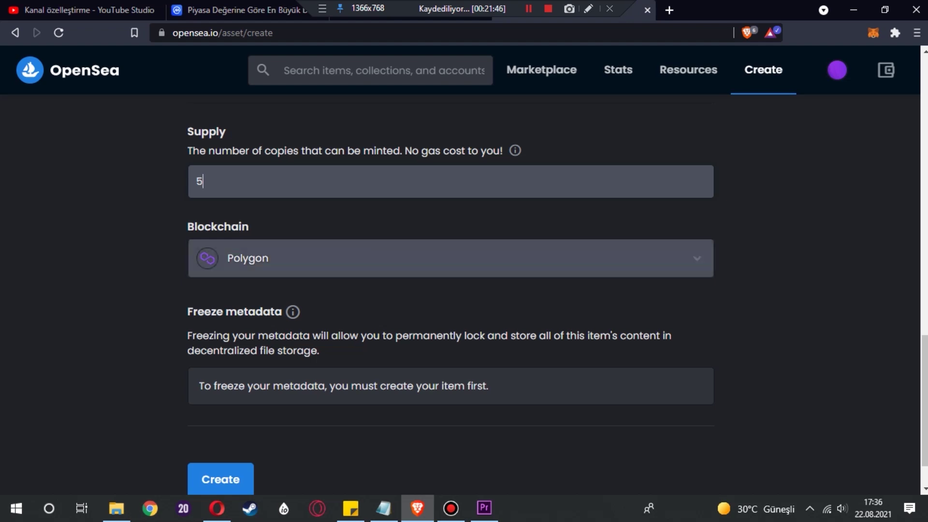
{"action": "scroll", "coordinate": [451, 258], "scroll_direction": "down", "scroll_amount": 1}
{"action": "key", "text": "Return"}
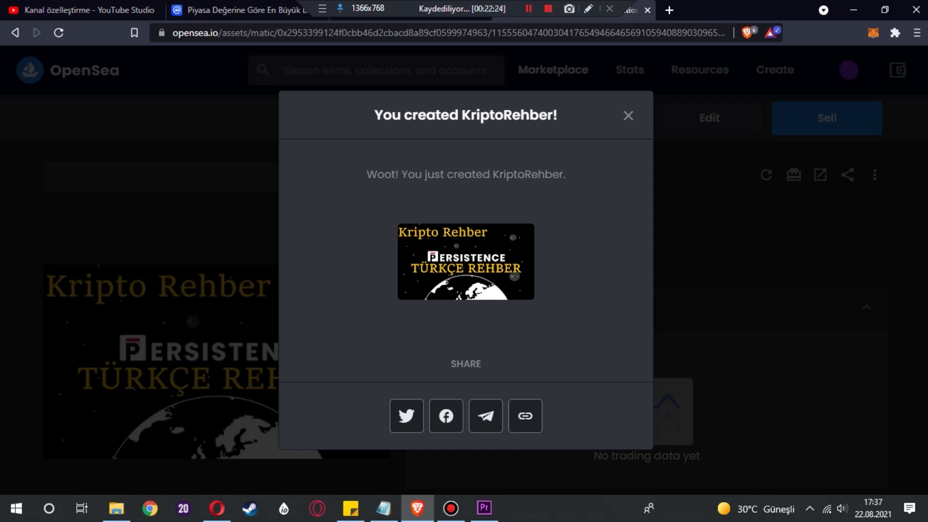
{"action": "left_click", "coordinate": [628, 115]}
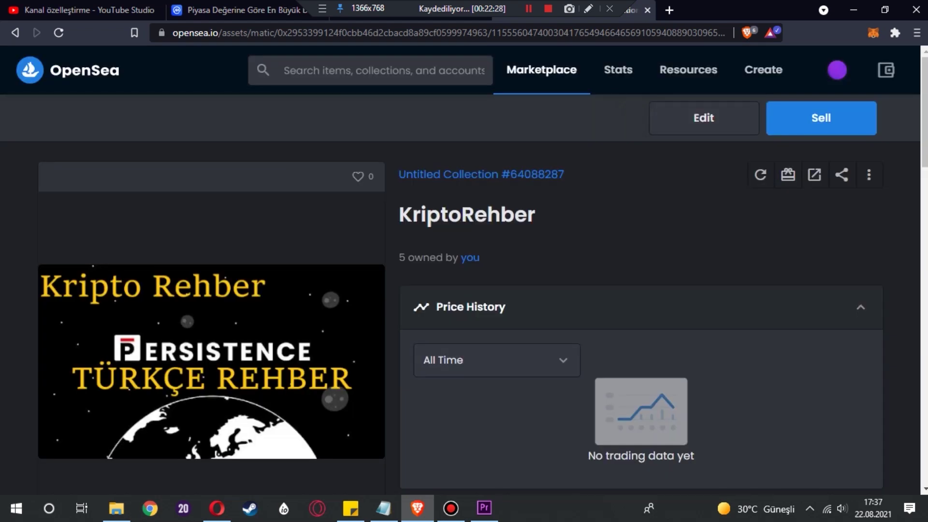
- Open the KriptoRehber item for editing, review its editable settings and return to the item page without submitting changes
{"action": "left_click", "coordinate": [690, 117]}
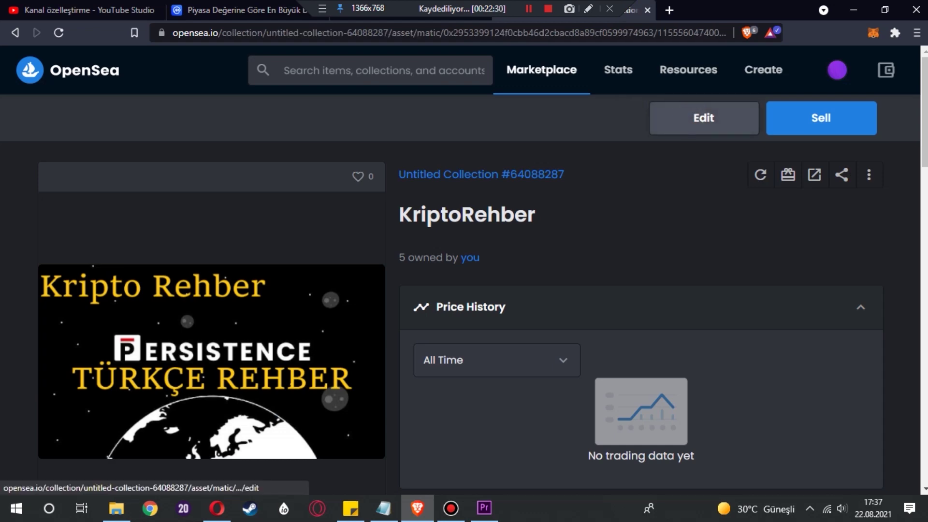
{"action": "scroll", "coordinate": [464, 290], "scroll_direction": "down", "scroll_amount": 10}
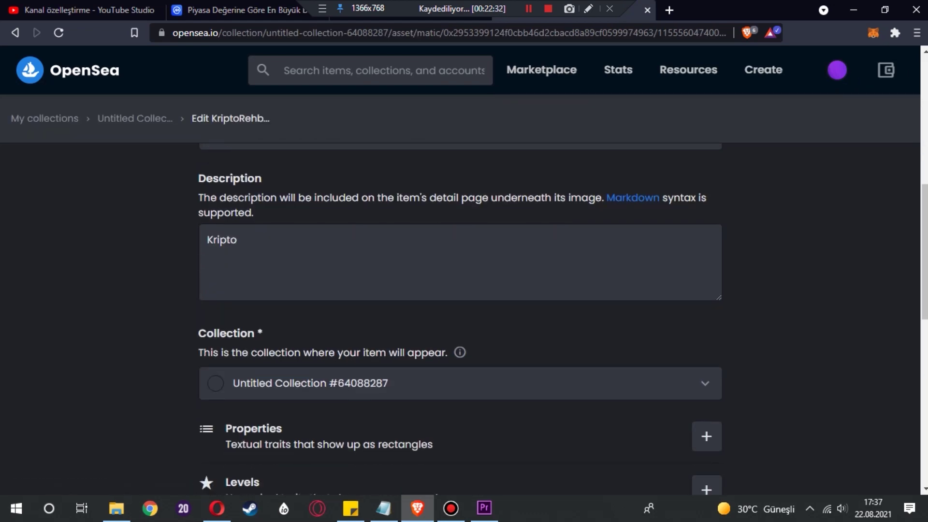
{"action": "scroll", "coordinate": [464, 290], "scroll_direction": "down", "scroll_amount": 5}
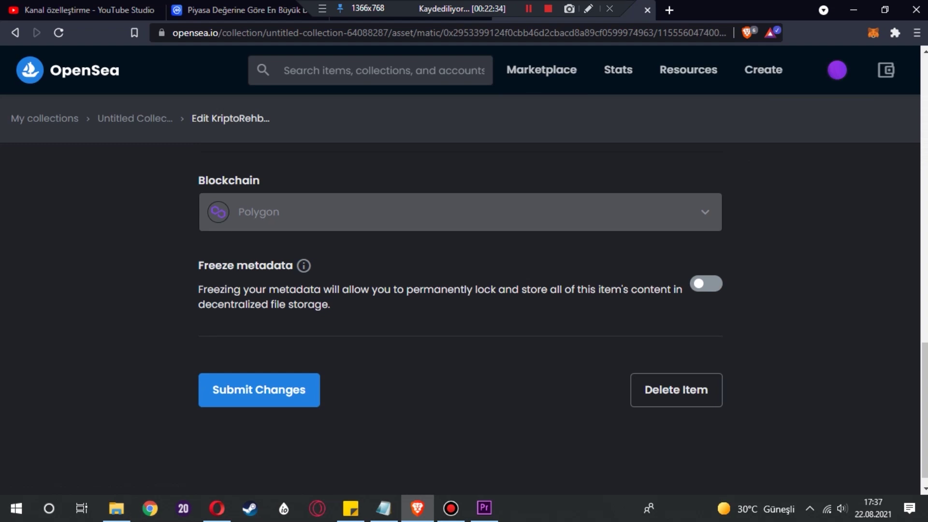
{"action": "scroll", "coordinate": [464, 290], "scroll_direction": "up", "scroll_amount": 2}
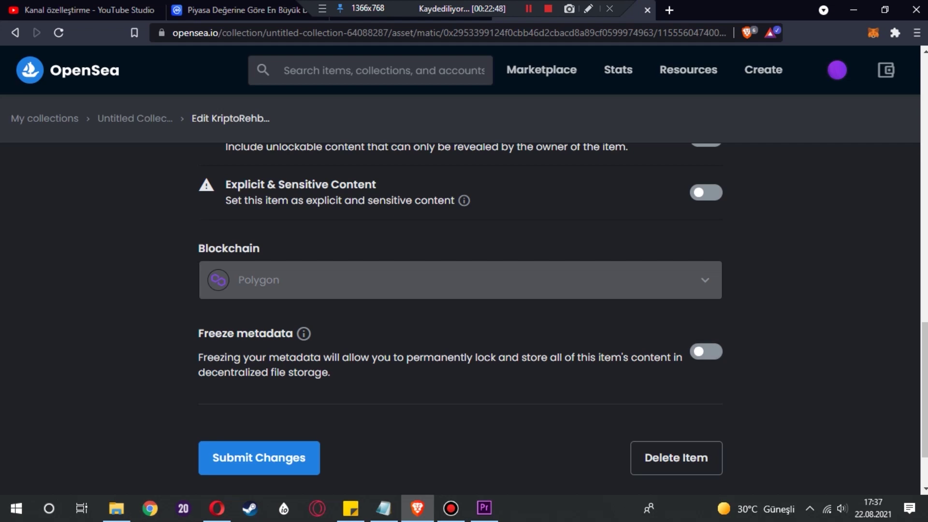
{"action": "scroll", "coordinate": [464, 290], "scroll_direction": "up", "scroll_amount": 15}
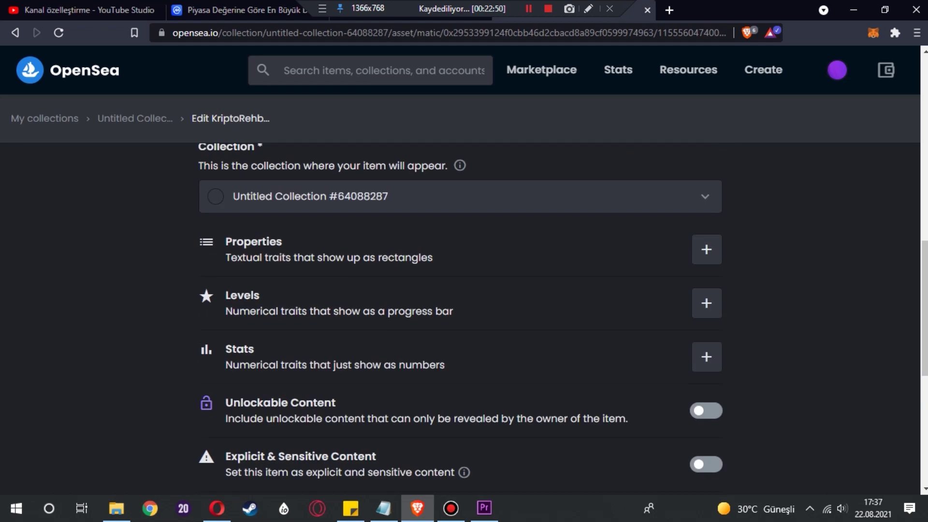
{"action": "scroll", "coordinate": [464, 290], "scroll_direction": "down", "scroll_amount": 5}
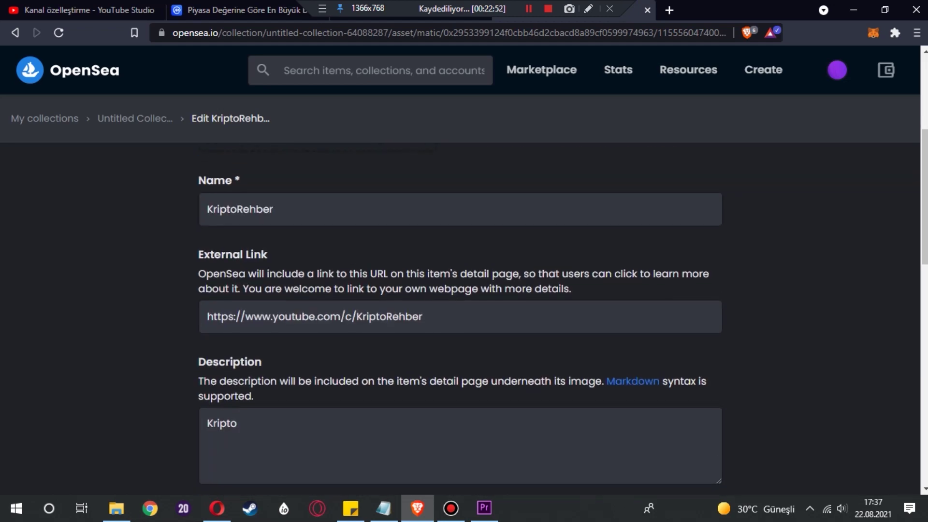
{"action": "scroll", "coordinate": [464, 290], "scroll_direction": "up", "scroll_amount": 5}
{"action": "key", "text": "alt+Left"}
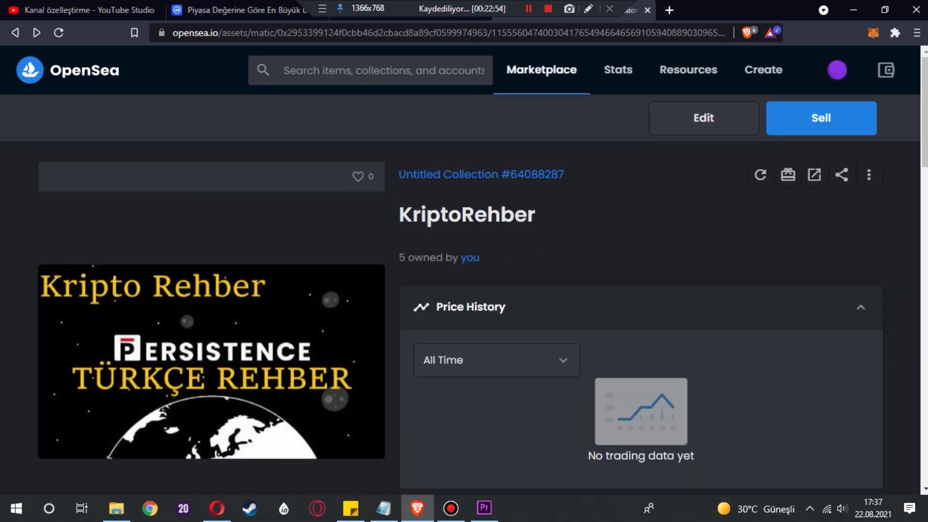
- Check the item's owned quantity and examine the quantity and address fields for transferring it, without making a transfer
{"action": "triple_click", "coordinate": [423, 257]}
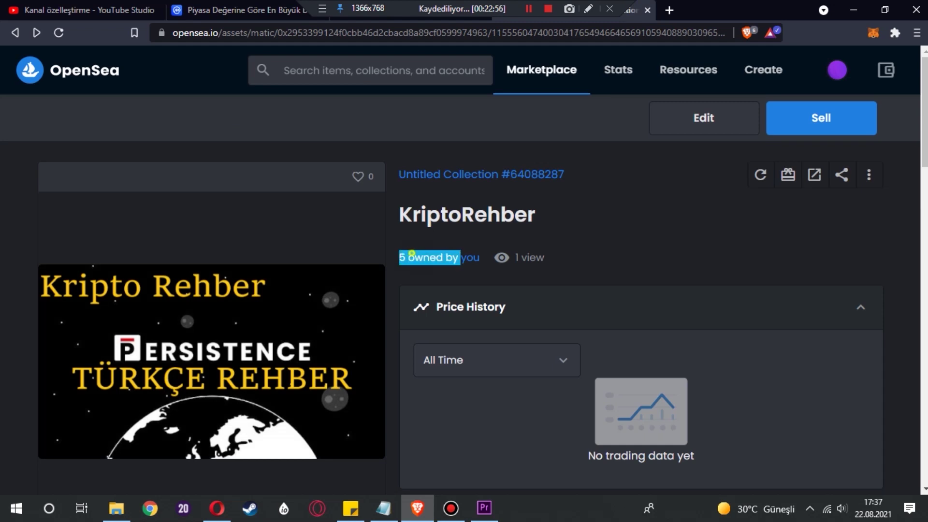
{"action": "left_click", "coordinate": [564, 258]}
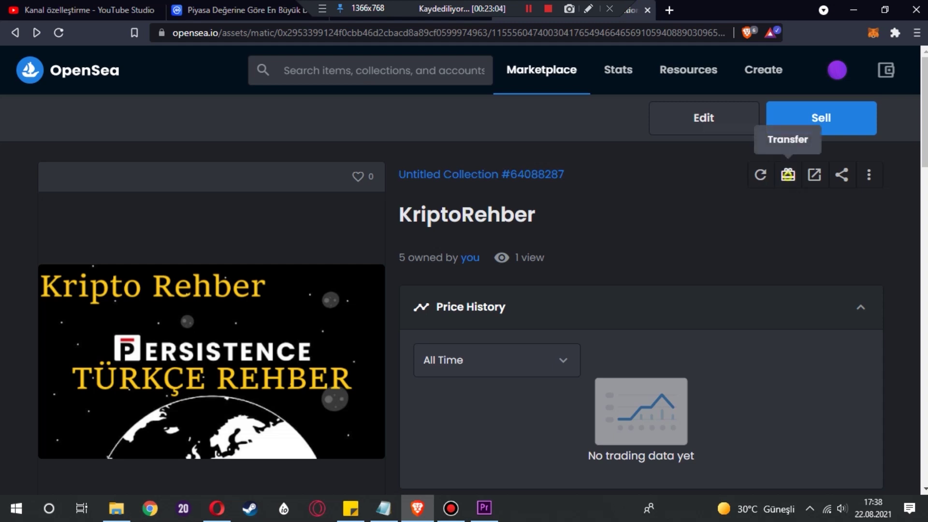
{"action": "left_click", "coordinate": [787, 175]}
{"action": "double_click", "coordinate": [306, 197]}
{"action": "left_click", "coordinate": [329, 276]}
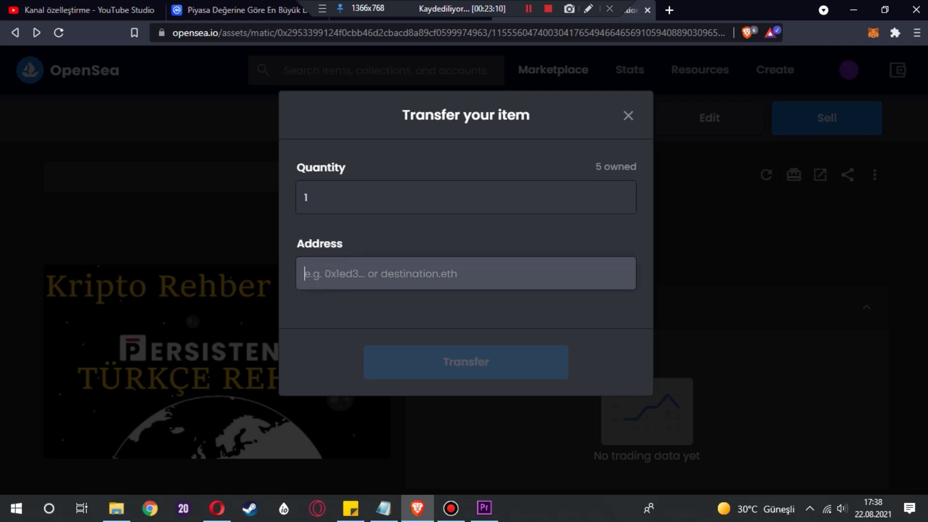
{"action": "key", "text": "Escape"}
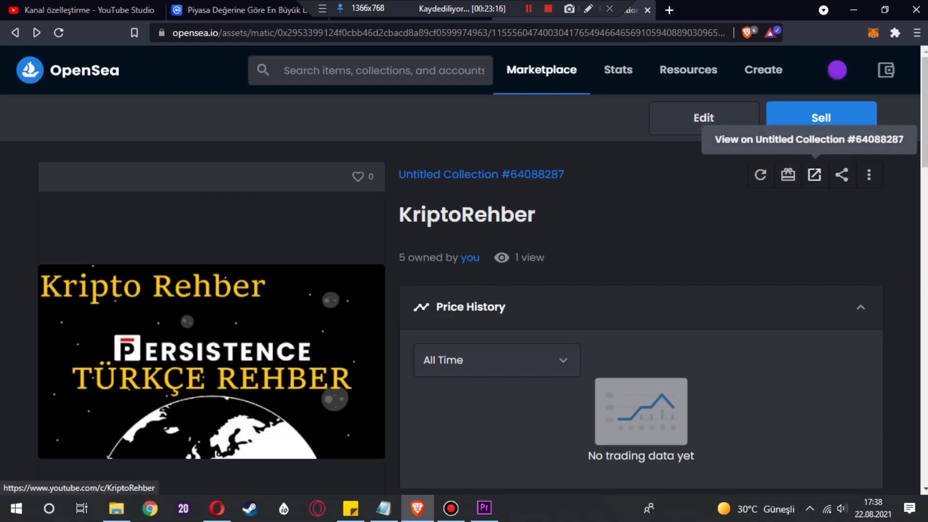
- Open the item's external link to check the YouTube channel page, and return to the item page
{"action": "left_click", "coordinate": [814, 174]}
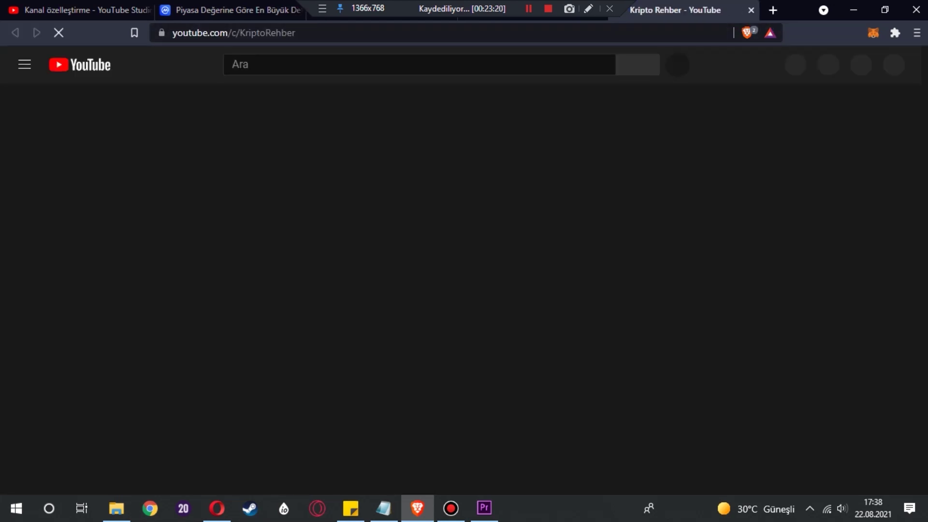
{"action": "key", "text": "ctrl+w"}
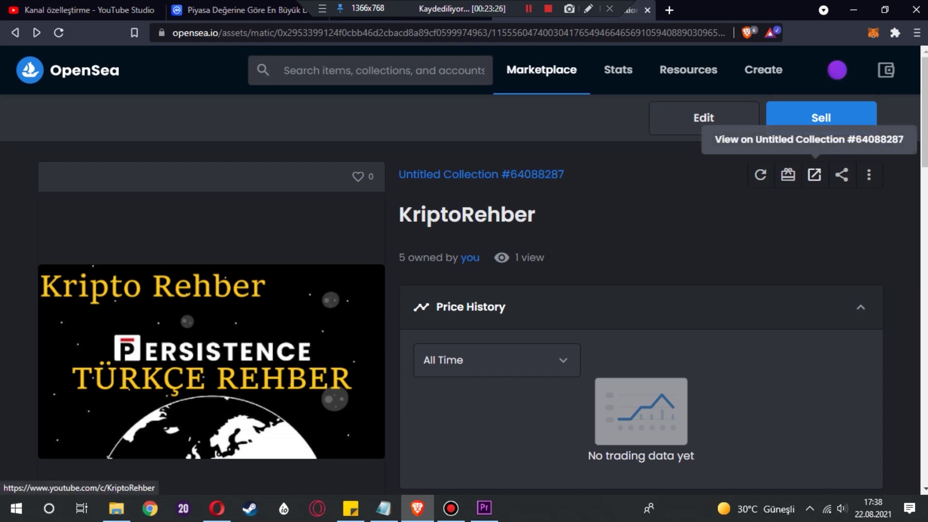
{"action": "left_click", "coordinate": [814, 173]}
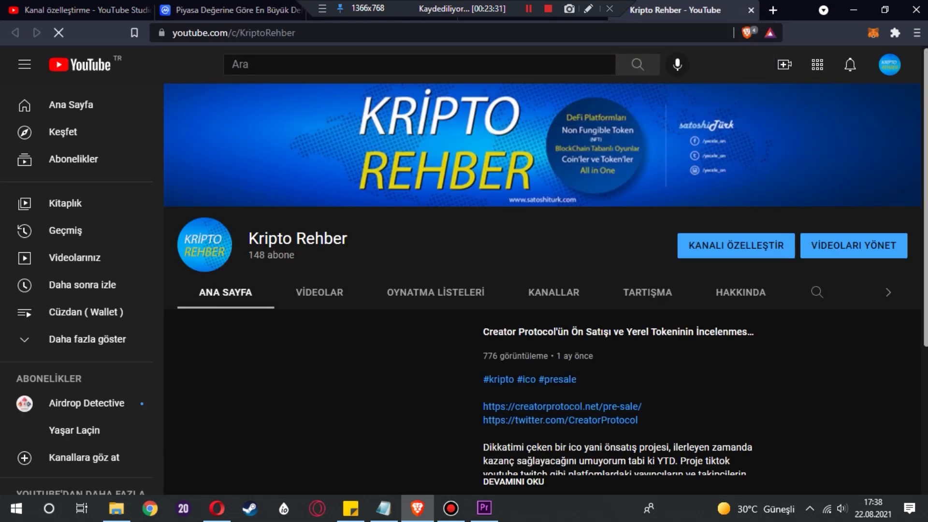
{"action": "left_click", "coordinate": [751, 10]}
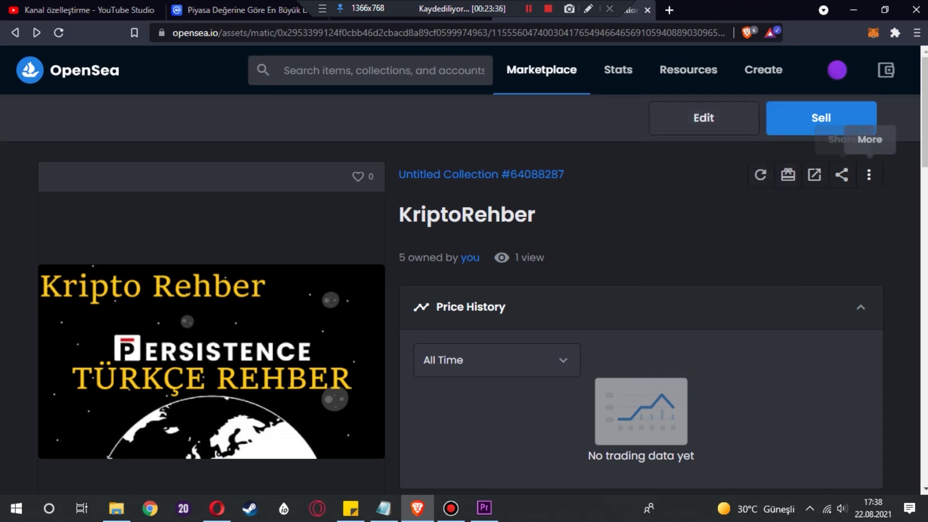
- Look at the item's additional options and review its price history, listings and description sections
{"action": "left_click", "coordinate": [868, 175]}
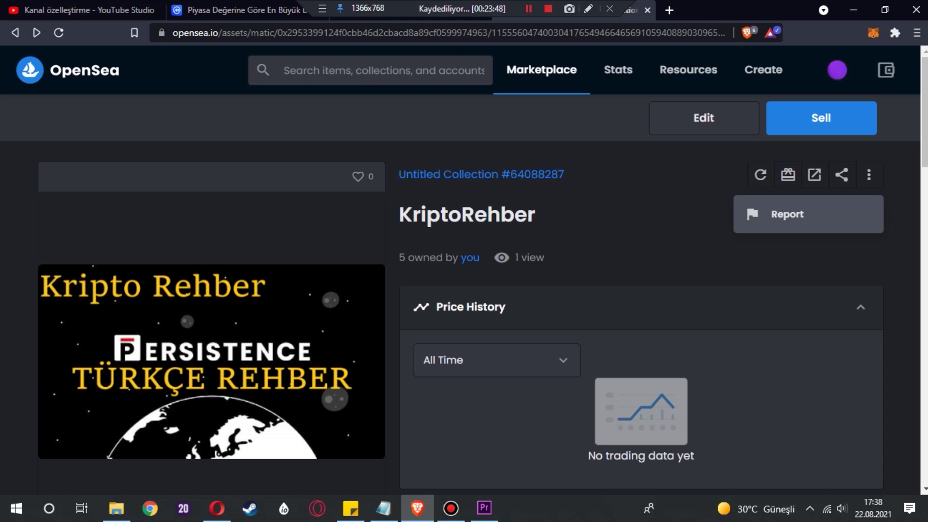
{"action": "scroll", "coordinate": [464, 314], "scroll_direction": "down", "scroll_amount": 5}
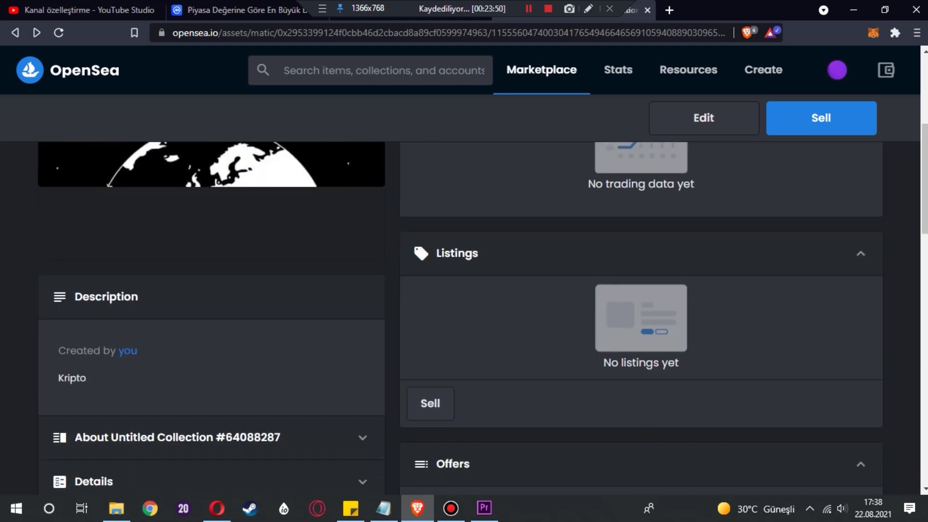
{"action": "scroll", "coordinate": [464, 208], "scroll_direction": "up", "scroll_amount": 4}
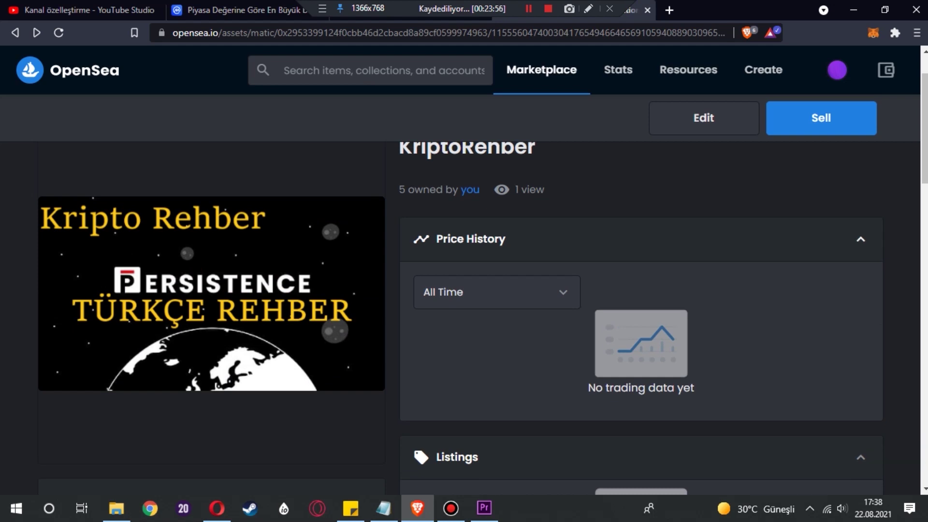
{"action": "scroll", "coordinate": [497, 291], "scroll_direction": "down", "scroll_amount": 4}
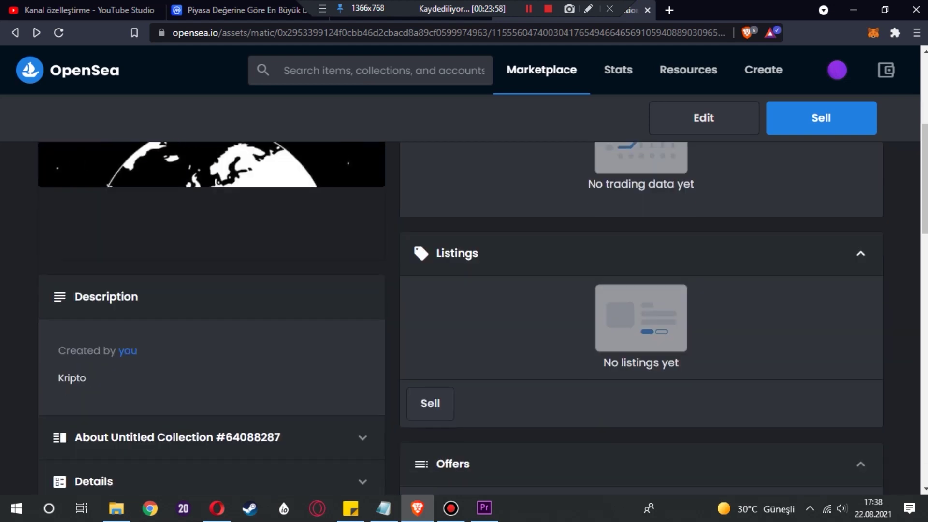
- Review the item's description, listings and offers sections on its page
{"action": "scroll", "coordinate": [497, 292], "scroll_direction": "down", "scroll_amount": 3}
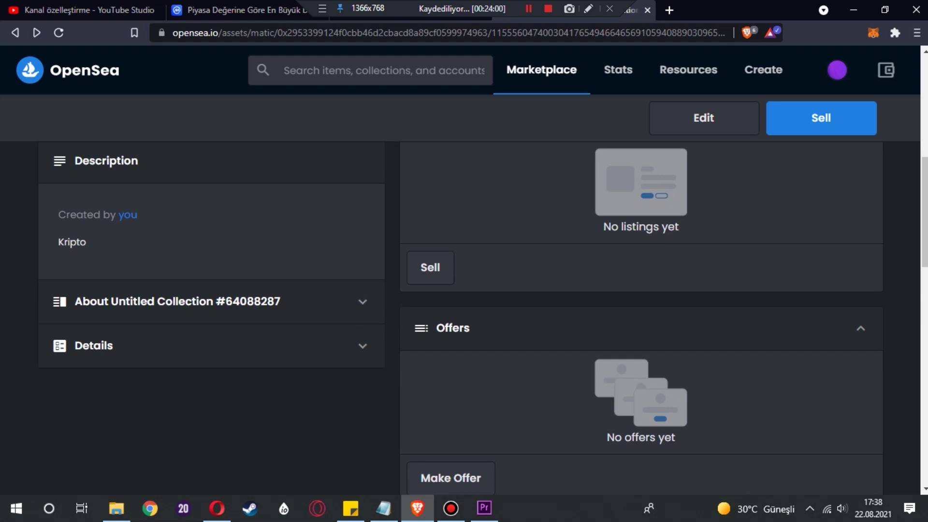
{"action": "double_click", "coordinate": [68, 237]}
{"action": "left_click", "coordinate": [68, 235]}
{"action": "scroll", "coordinate": [464, 271], "scroll_direction": "up", "scroll_amount": 7}
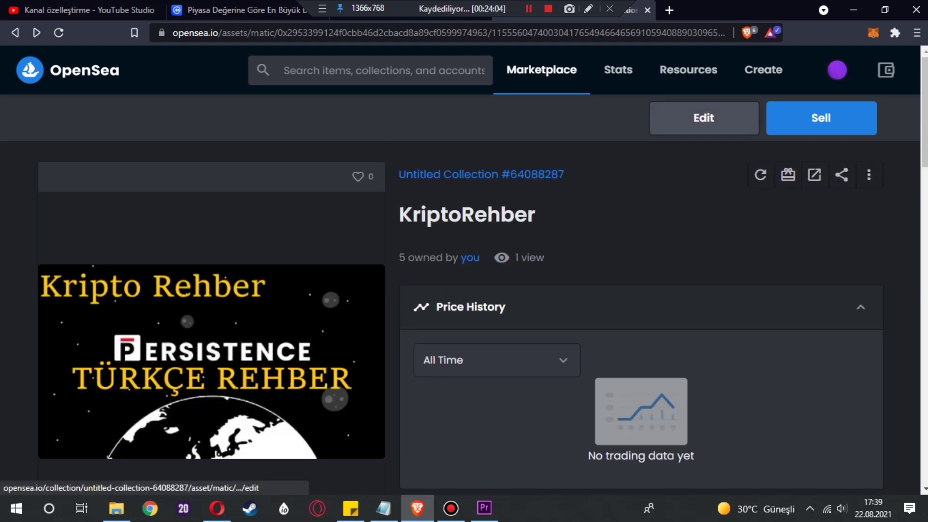
{"action": "scroll", "coordinate": [704, 118], "scroll_direction": "down", "scroll_amount": 5}
{"action": "scroll", "coordinate": [178, 273], "scroll_direction": "down", "scroll_amount": 4}
{"action": "scroll", "coordinate": [178, 273], "scroll_direction": "up", "scroll_amount": 2}
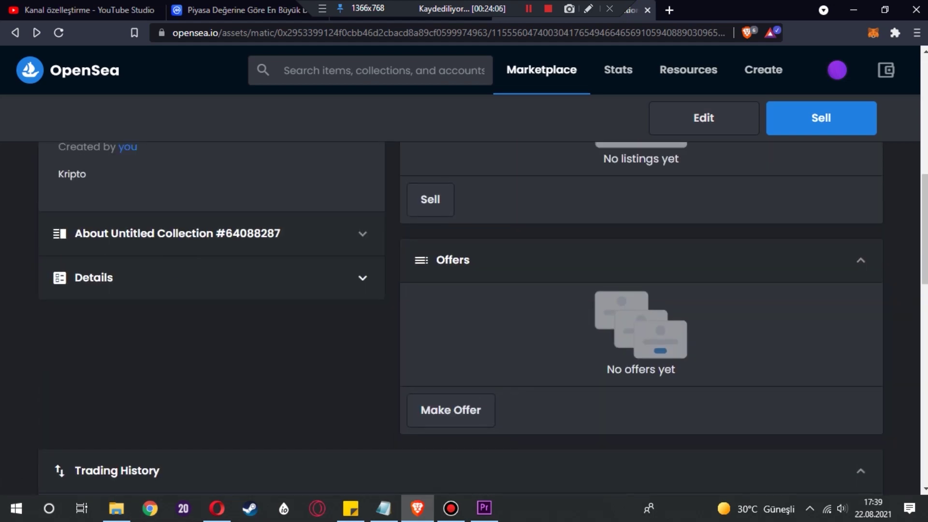
- Expand the item's details and collection information, and examine the Minted event in its trading history
{"action": "left_click", "coordinate": [178, 273]}
{"action": "left_click", "coordinate": [239, 236]}
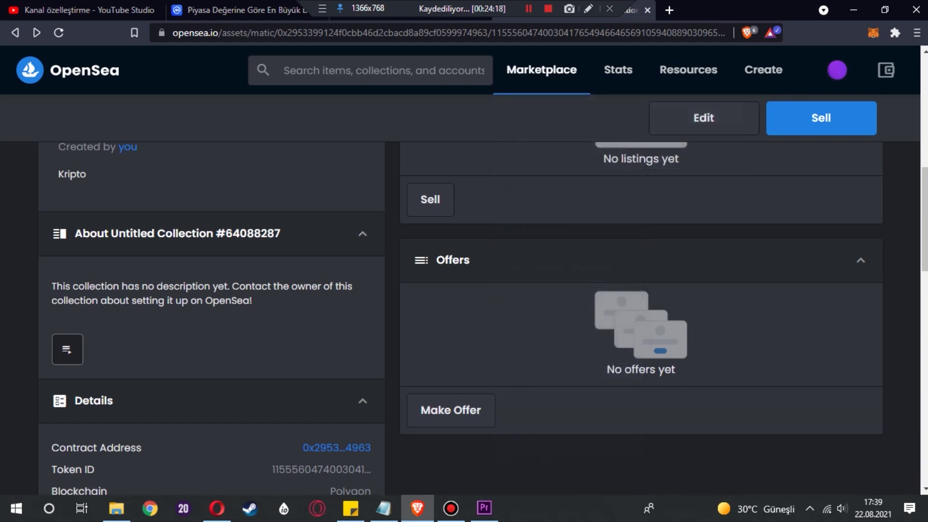
{"action": "scroll", "coordinate": [460, 318], "scroll_direction": "down", "scroll_amount": 8}
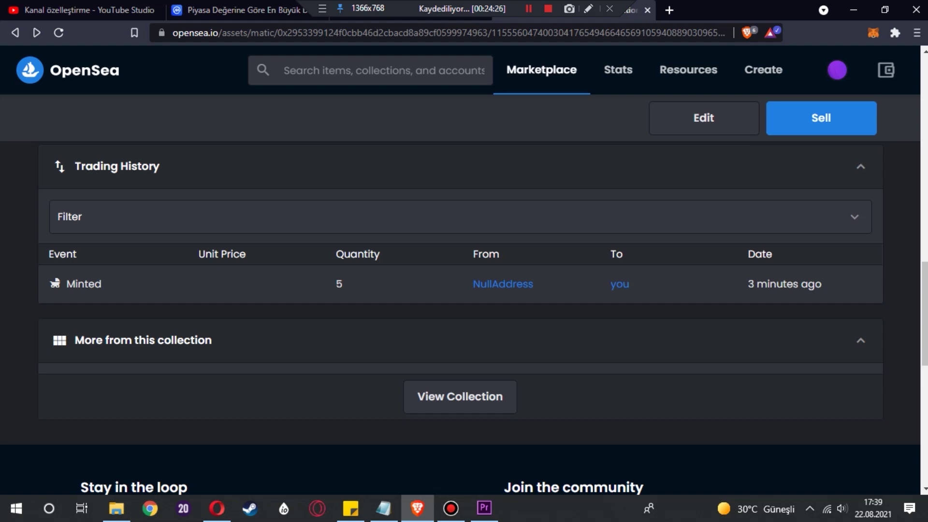
{"action": "double_click", "coordinate": [72, 283]}
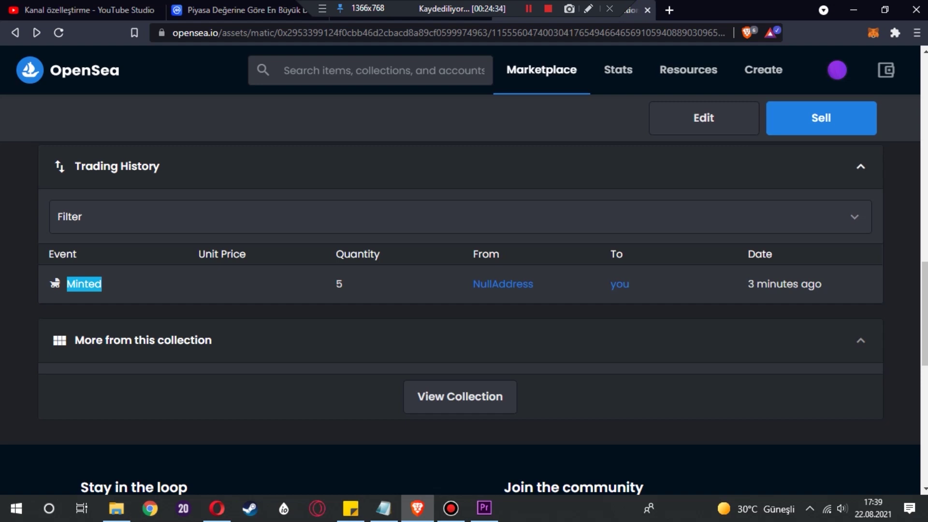
- Start a sale listing for the KriptoRehber item and set the price per item to 0.001 ETH
{"action": "left_click", "coordinate": [821, 118]}
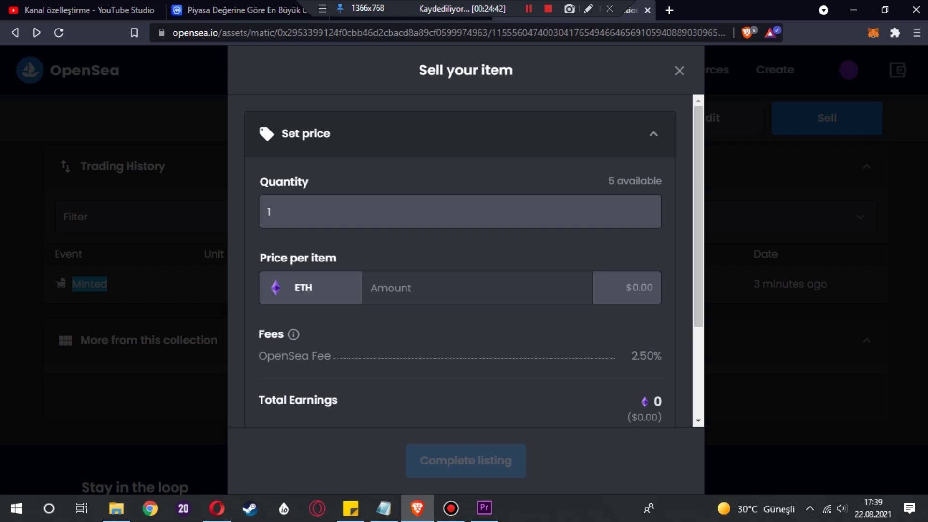
{"action": "left_click", "coordinate": [477, 288]}
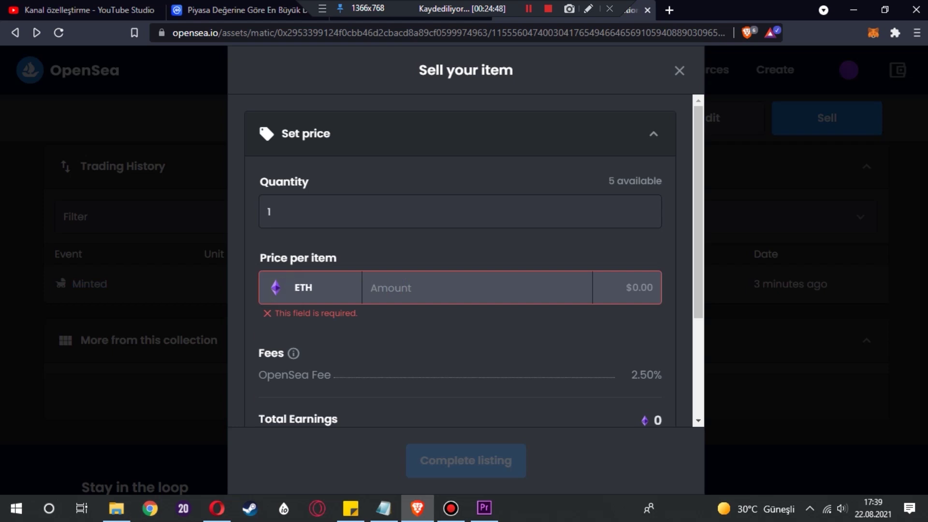
{"action": "left_click", "coordinate": [396, 283]}
{"action": "type", "text": "0"}
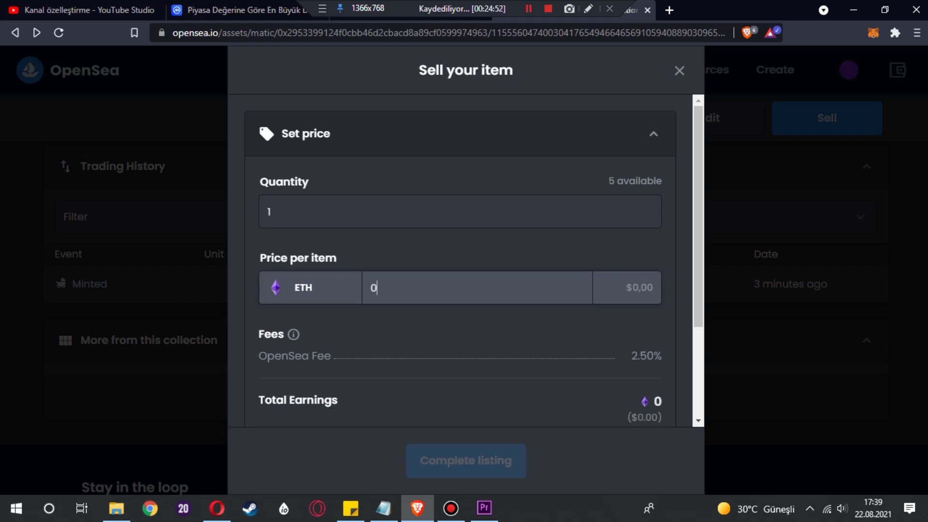
{"action": "type", "text": ".001"}
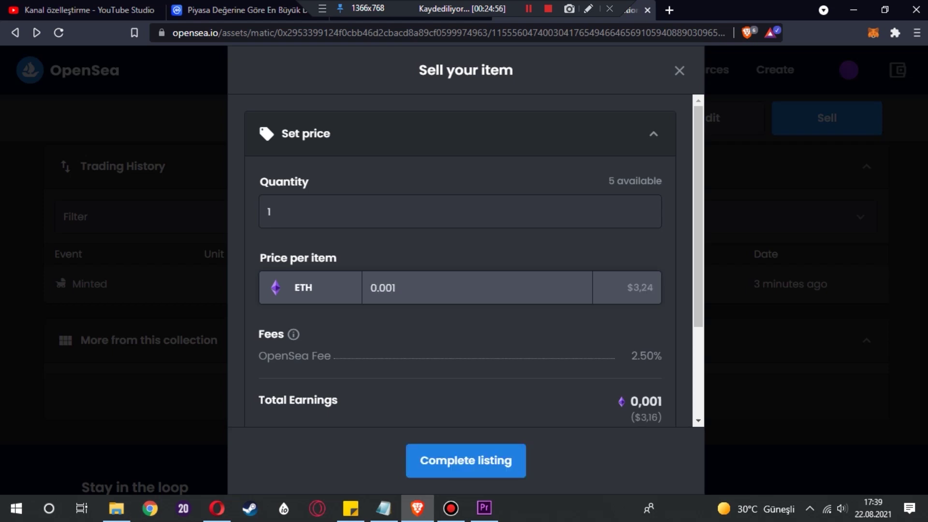
- Examine the listing's quantity, fees and total earnings, and expand the schedule to check its start and end dates
{"action": "scroll", "coordinate": [460, 261], "scroll_direction": "down", "scroll_amount": 1}
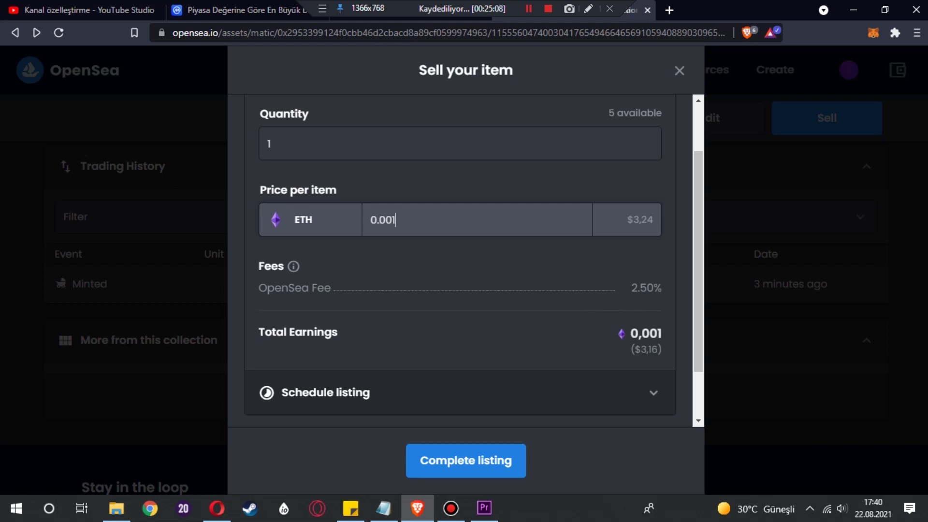
{"action": "scroll", "coordinate": [459, 261], "scroll_direction": "down", "scroll_amount": 1}
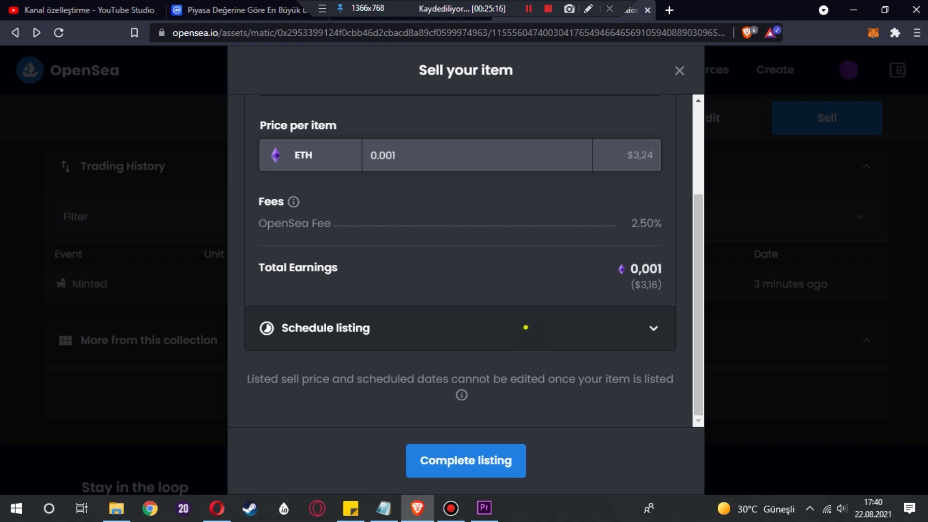
{"action": "left_click", "coordinate": [653, 328]}
{"action": "scroll", "coordinate": [653, 328], "scroll_direction": "down", "scroll_amount": 2}
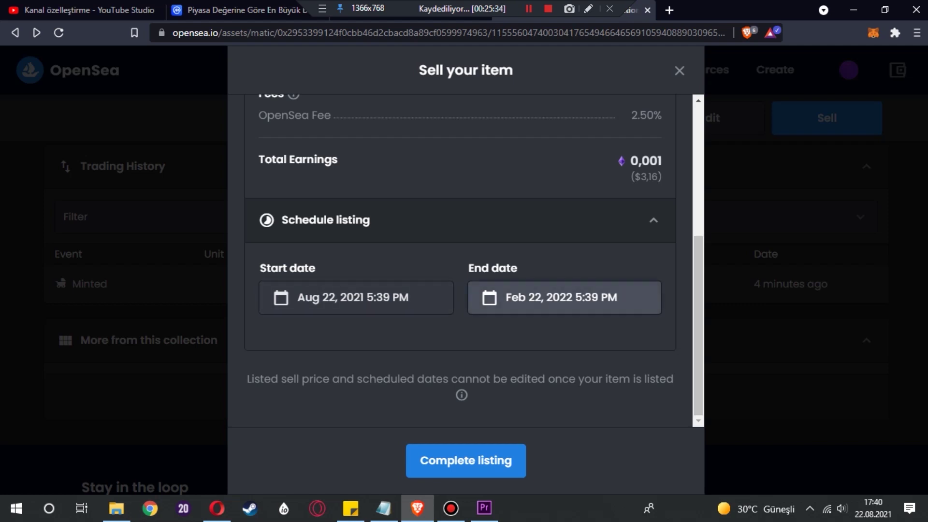
{"action": "scroll", "coordinate": [565, 297], "scroll_direction": "up", "scroll_amount": 4}
{"action": "scroll", "coordinate": [564, 297], "scroll_direction": "down", "scroll_amount": 4}
{"action": "scroll", "coordinate": [564, 297], "scroll_direction": "up", "scroll_amount": 4}
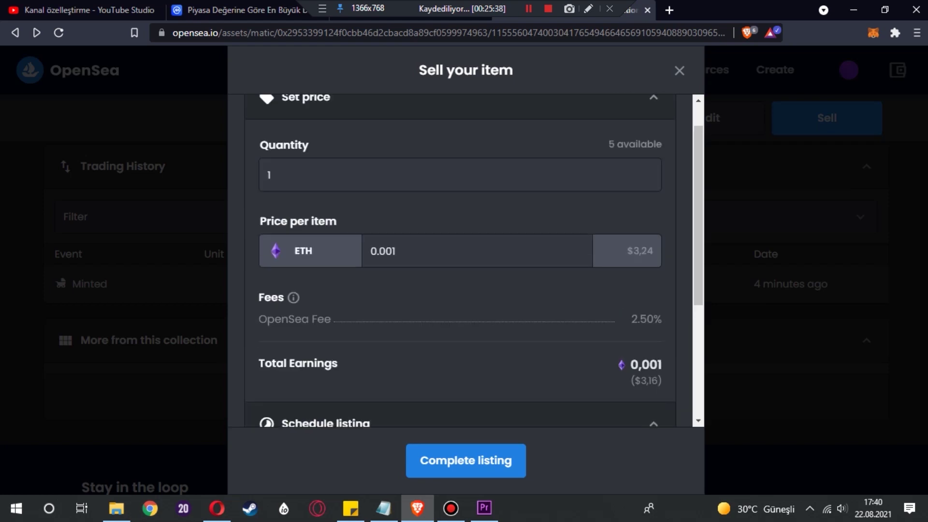
{"action": "scroll", "coordinate": [564, 297], "scroll_direction": "up", "scroll_amount": 1}
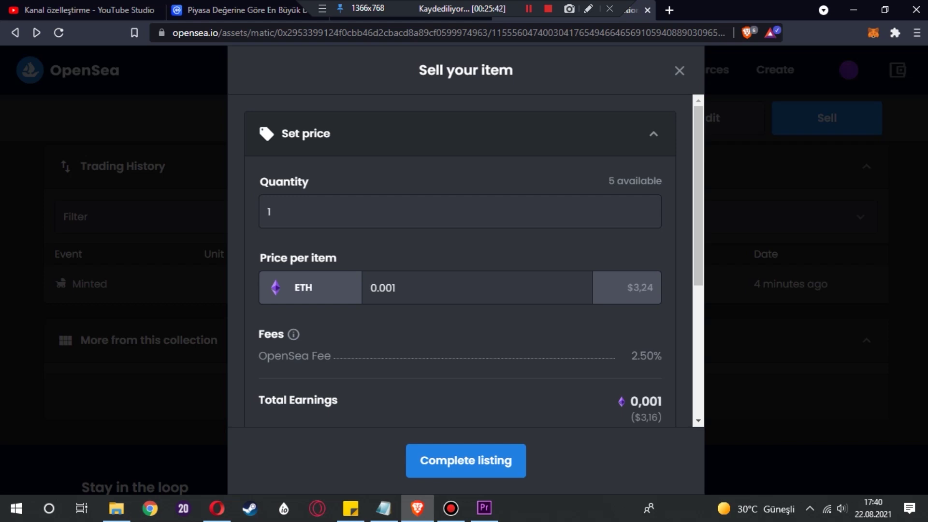
{"action": "scroll", "coordinate": [460, 261], "scroll_direction": "down", "scroll_amount": 3}
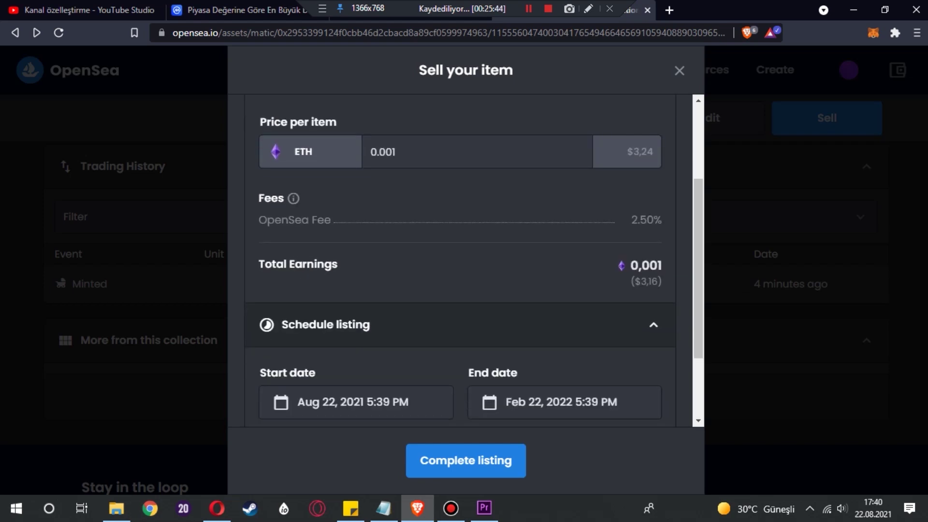
- Set the price per item to 0 ETH and close the sale form without completing the listing
{"action": "double_click", "coordinate": [395, 162]}
{"action": "type", "text": "0"}
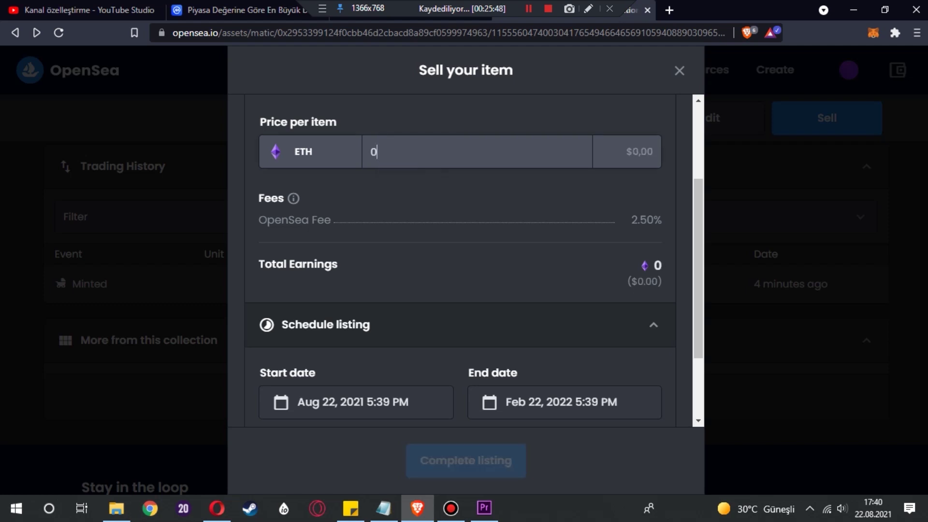
{"action": "scroll", "coordinate": [460, 261], "scroll_direction": "up", "scroll_amount": 3}
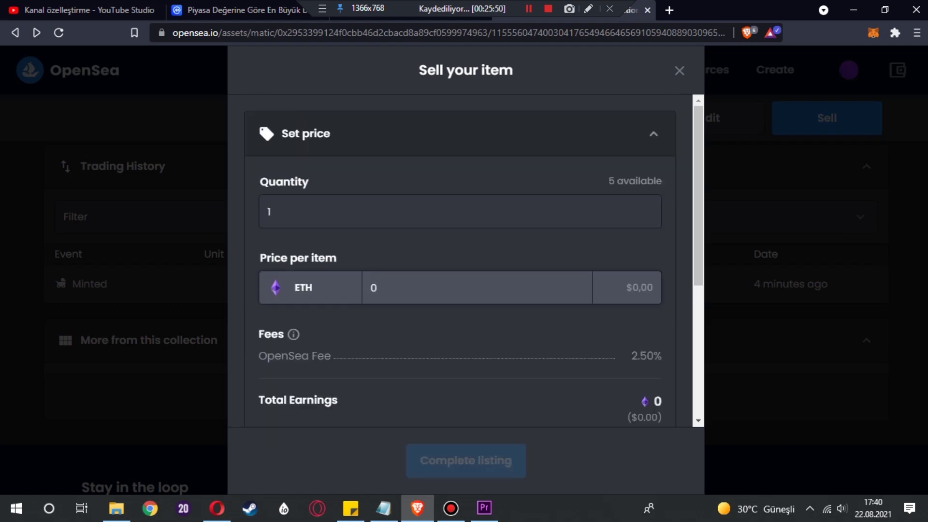
{"action": "left_click", "coordinate": [679, 70]}
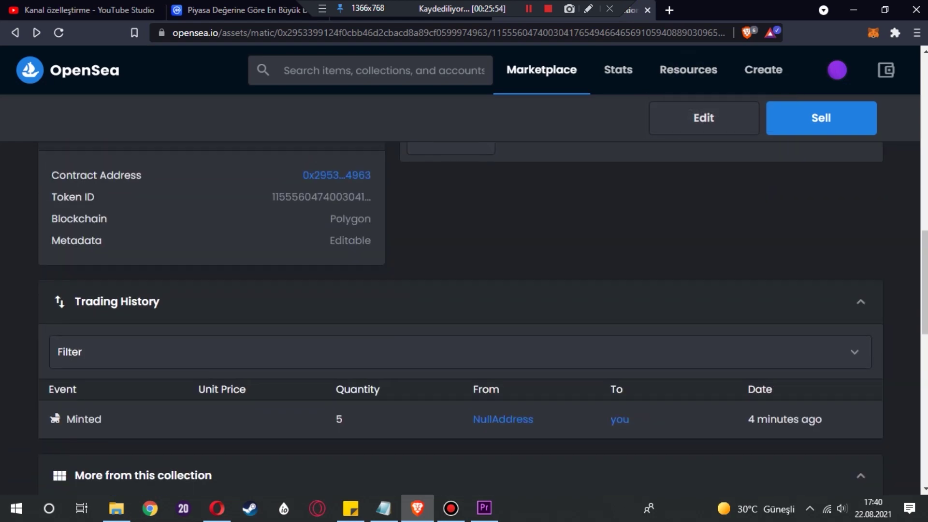
{"action": "scroll", "coordinate": [460, 319], "scroll_direction": "down", "scroll_amount": 3}
{"action": "scroll", "coordinate": [460, 261], "scroll_direction": "down", "scroll_amount": 5}
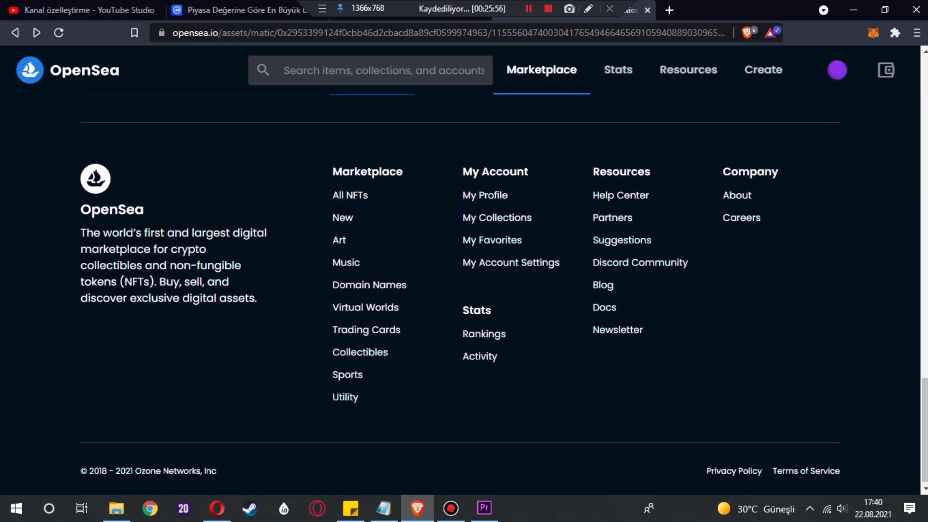
{"action": "scroll", "coordinate": [460, 261], "scroll_direction": "up", "scroll_amount": 8}
{"action": "scroll", "coordinate": [460, 261], "scroll_direction": "up", "scroll_amount": 10}
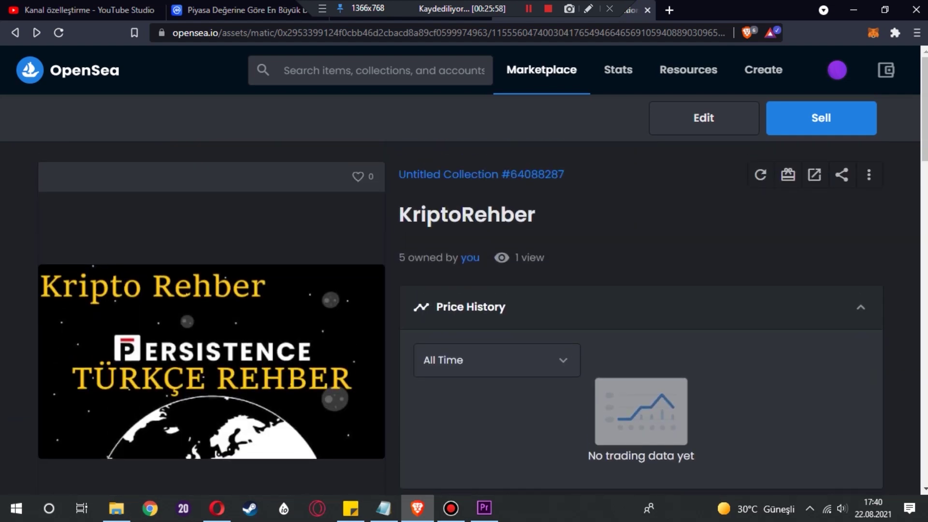